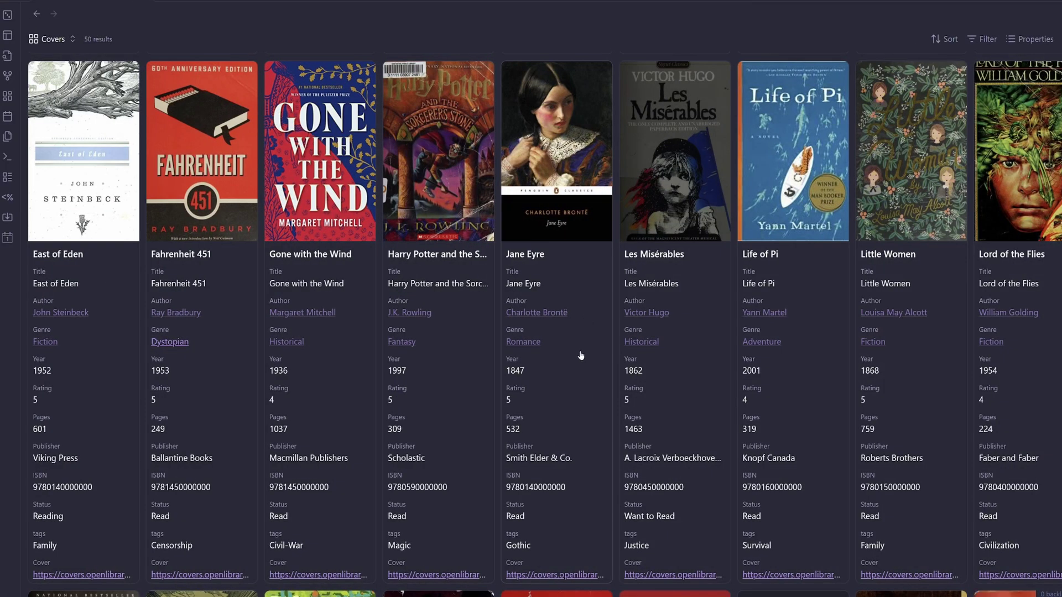
- After reading the Reddit analysis notes, send Claude the prompt for a 50-book CSV with title, author, genre, year, rating and pages
{"action": "scroll", "coordinate": [581, 355], "scroll_direction": "down", "scroll_amount": 1}
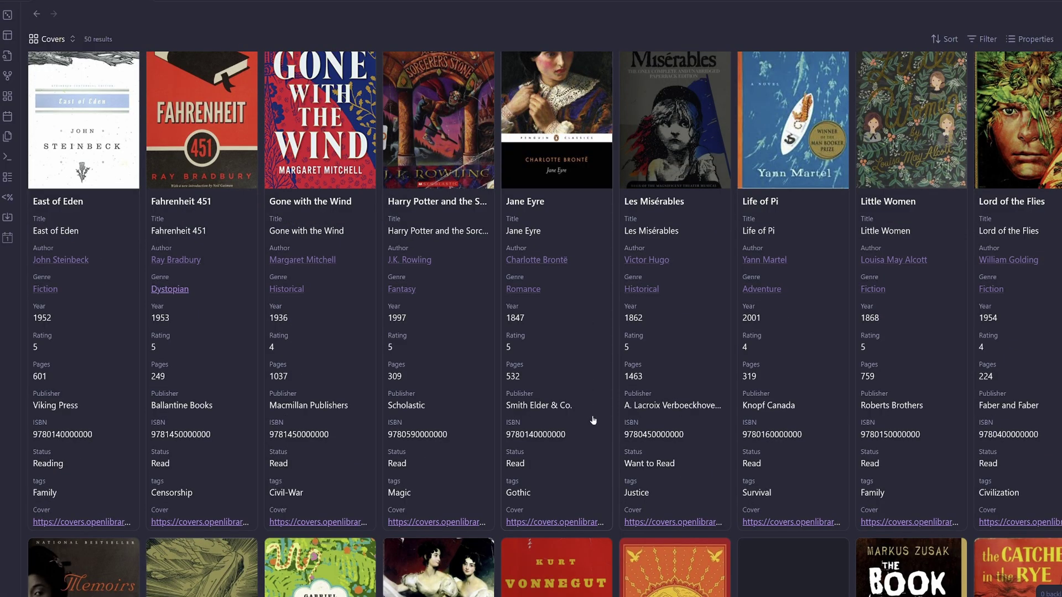
{"action": "scroll", "coordinate": [594, 440], "scroll_direction": "down", "scroll_amount": 13}
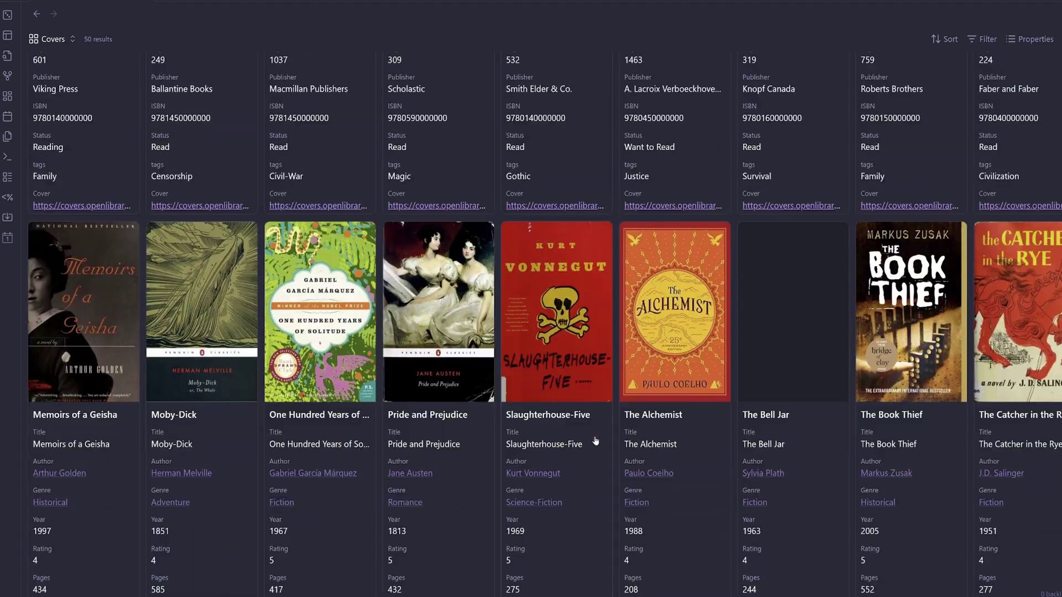
{"action": "scroll", "coordinate": [596, 437], "scroll_direction": "down", "scroll_amount": 2}
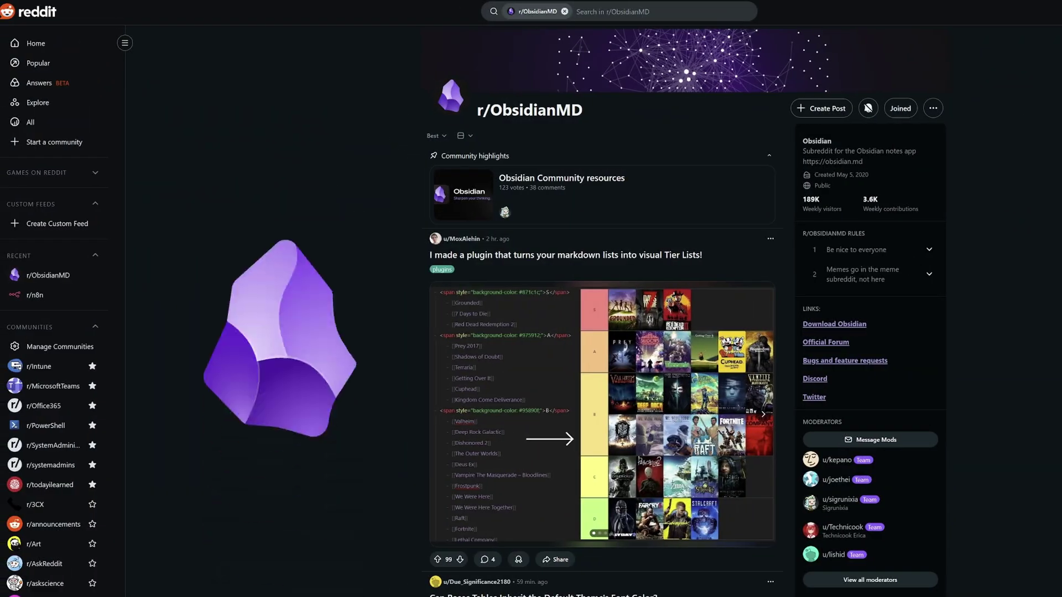
{"action": "scroll", "coordinate": [602, 310], "scroll_direction": "down", "scroll_amount": 10}
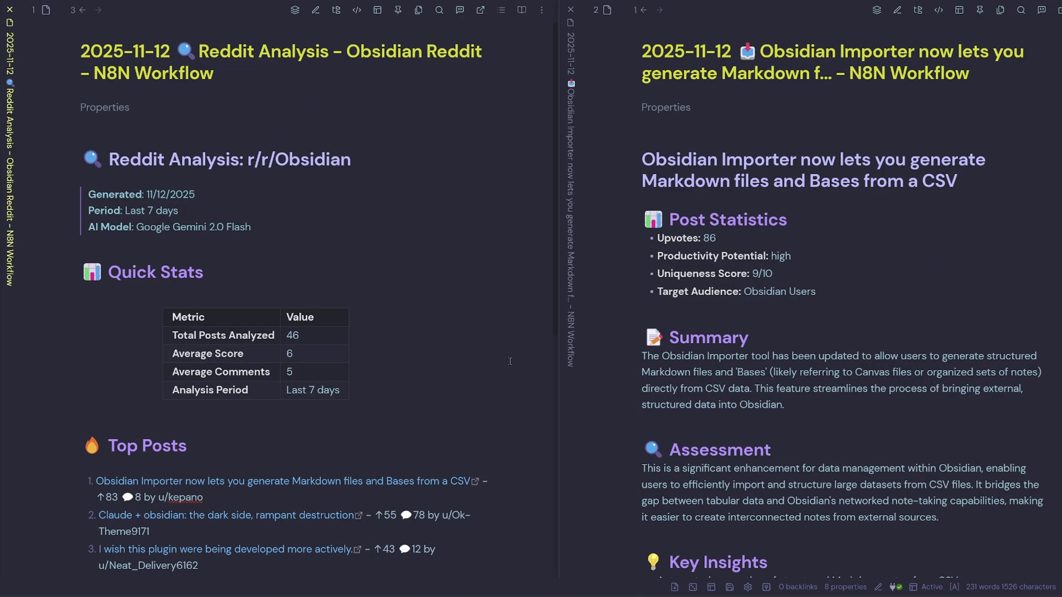
{"action": "scroll", "coordinate": [510, 361], "scroll_direction": "down", "scroll_amount": 2}
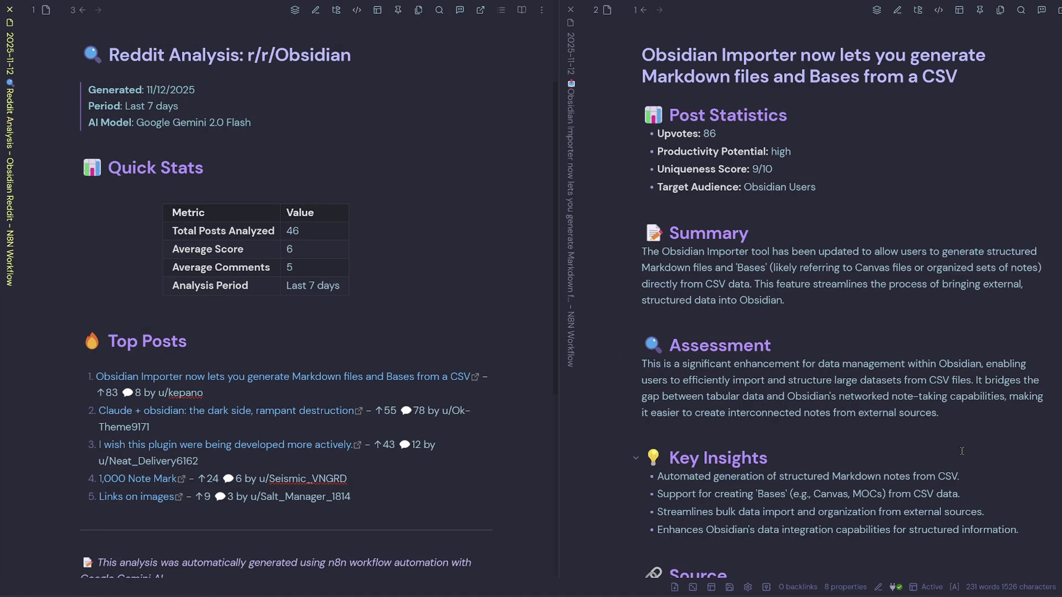
{"action": "scroll", "coordinate": [962, 451], "scroll_direction": "down", "scroll_amount": 1}
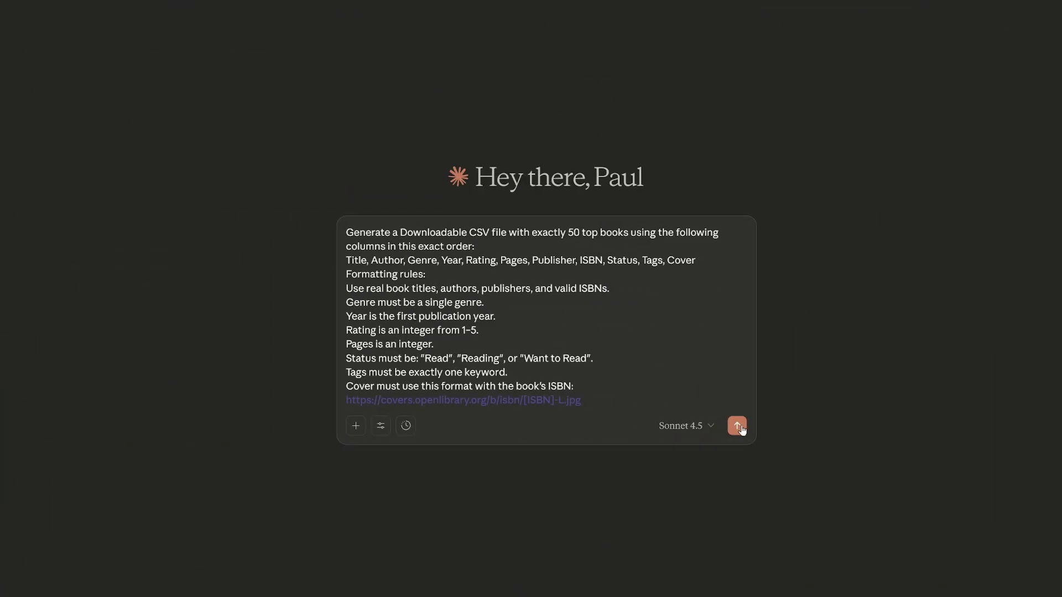
{"action": "left_click", "coordinate": [738, 426]}
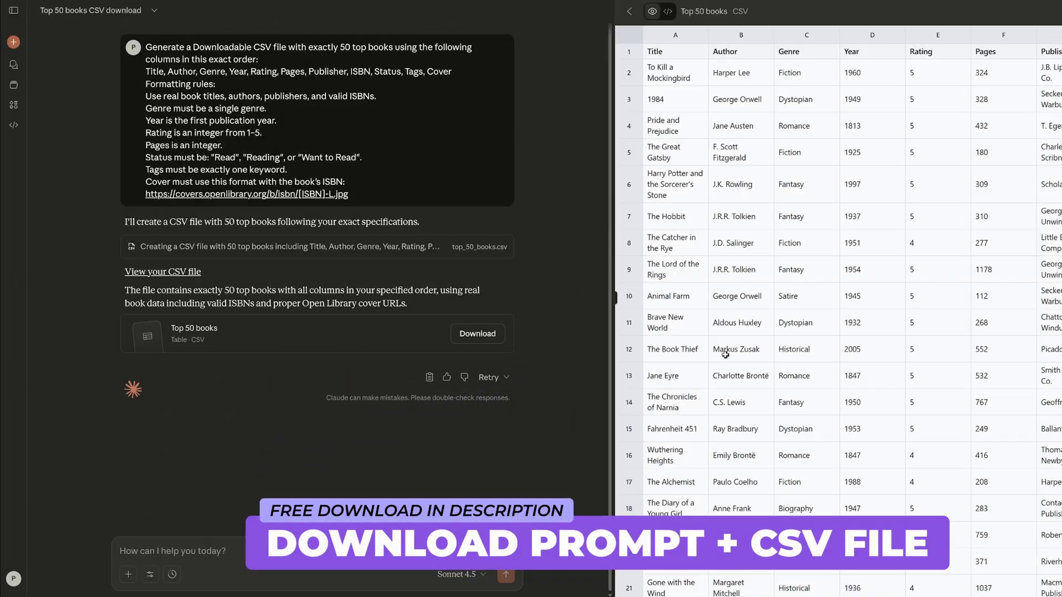
- Review the 50-book table preview and download top_50_books.csv
{"action": "scroll", "coordinate": [775, 358], "scroll_direction": "down", "scroll_amount": 12}
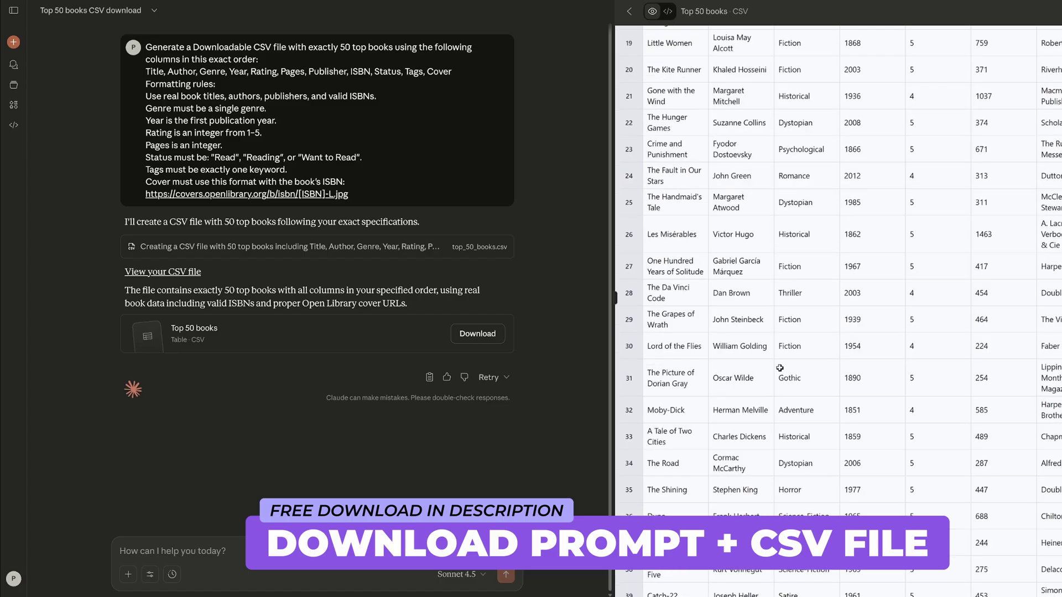
{"action": "scroll", "coordinate": [778, 369], "scroll_direction": "down", "scroll_amount": 4}
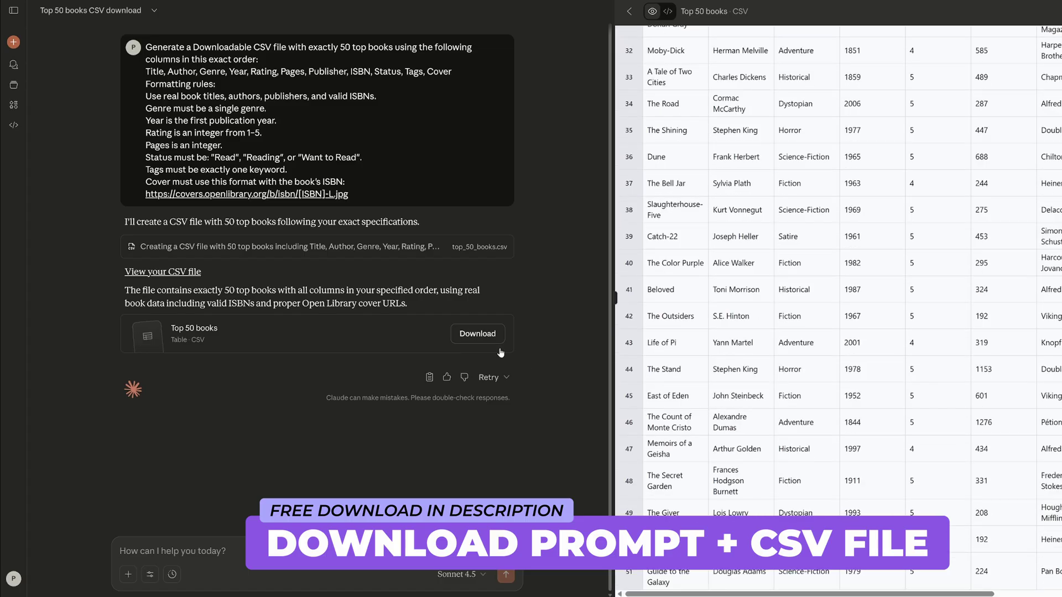
{"action": "left_click", "coordinate": [485, 338]}
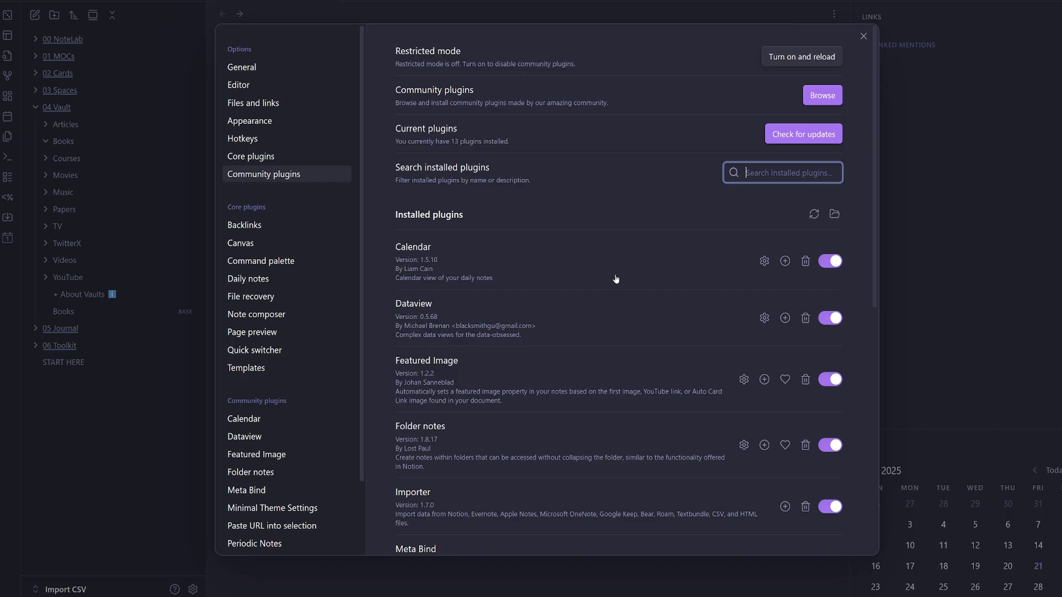
- Find the Importer plugin in the community catalogue, install it and enable it
{"action": "left_click", "coordinate": [821, 95]}
{"action": "type", "text": "importer"}
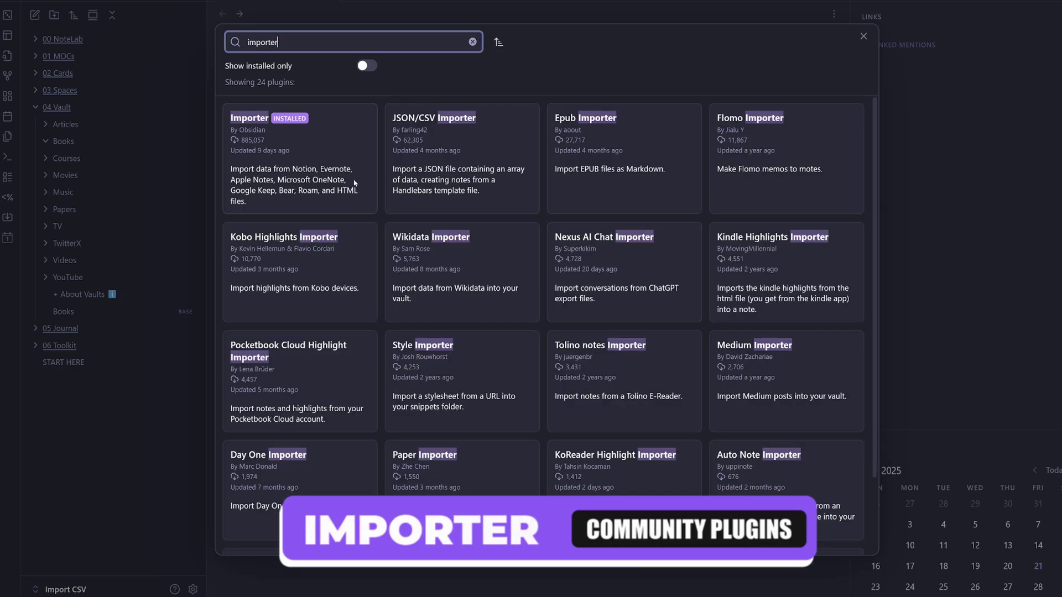
{"action": "left_click", "coordinate": [355, 183]}
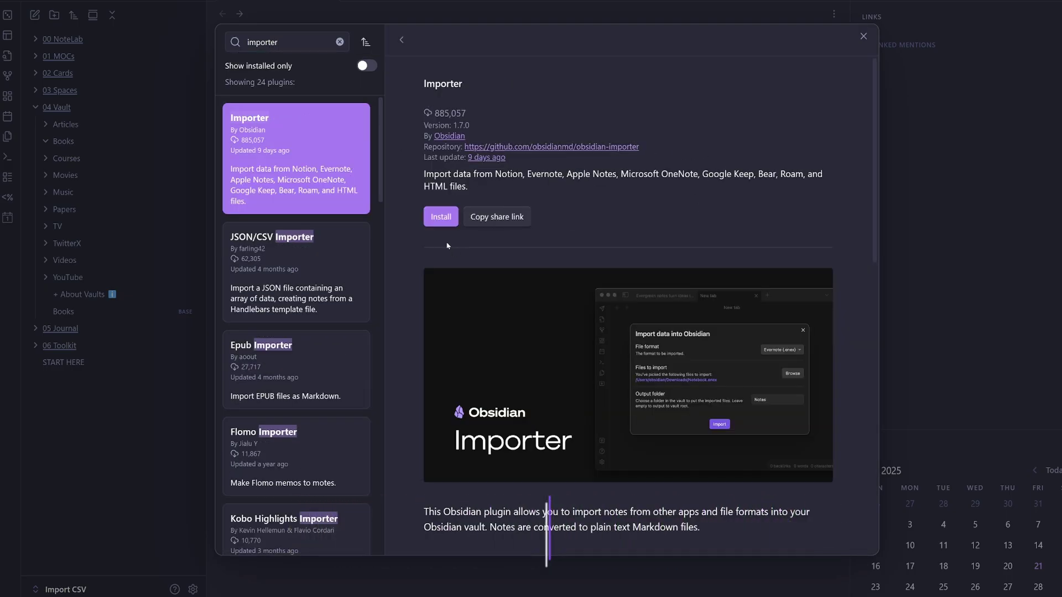
{"action": "left_click", "coordinate": [441, 221]}
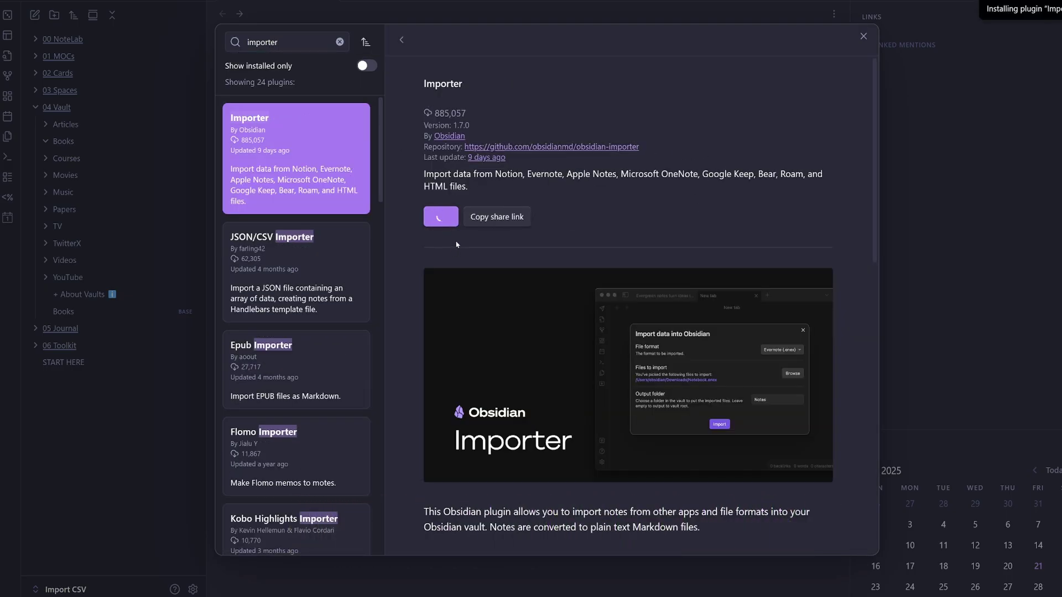
{"action": "left_click", "coordinate": [442, 217]}
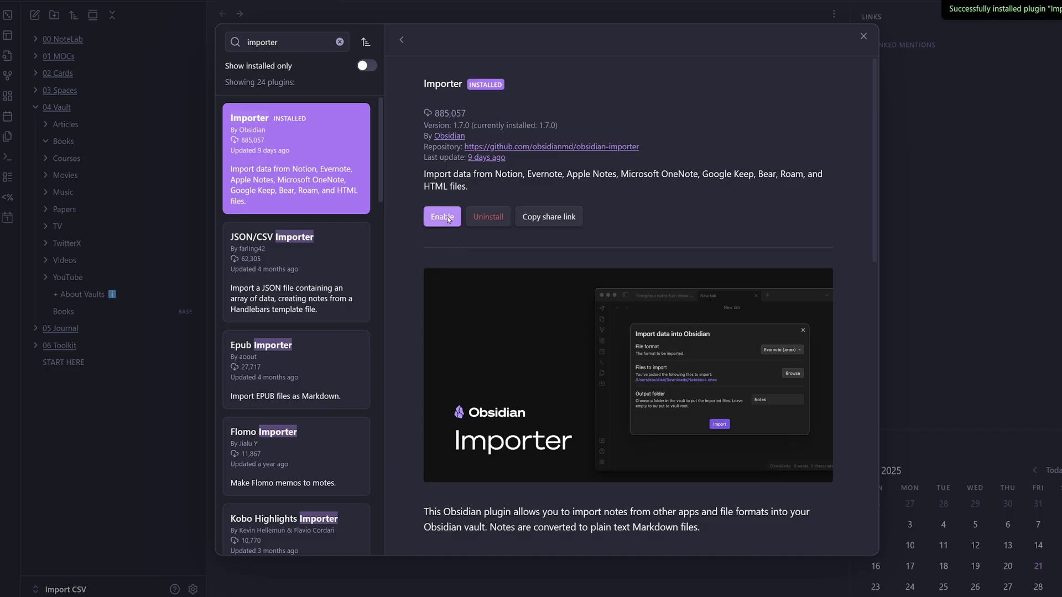
- Close Settings and search the command palette for 'importer'
{"action": "left_click", "coordinate": [863, 37]}
{"action": "left_click", "coordinate": [863, 37]}
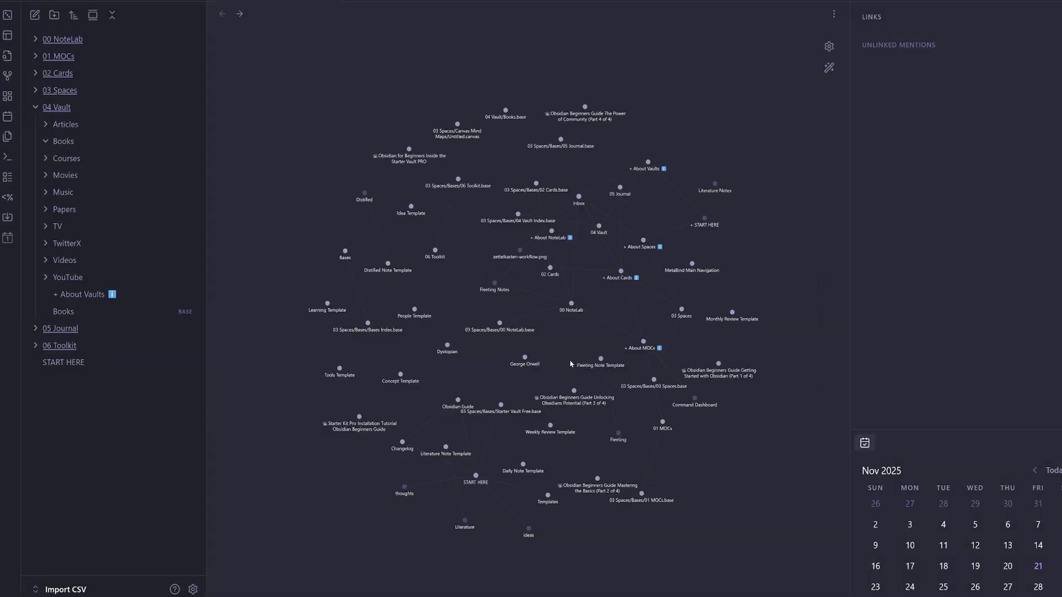
{"action": "key", "text": "ctrl+p"}
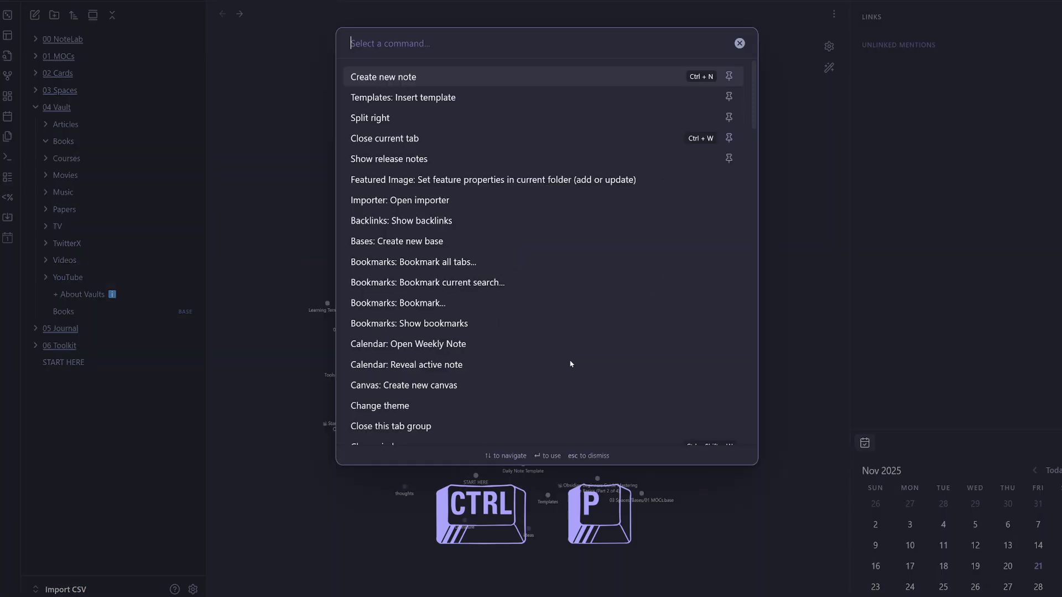
{"action": "type", "text": "importer"}
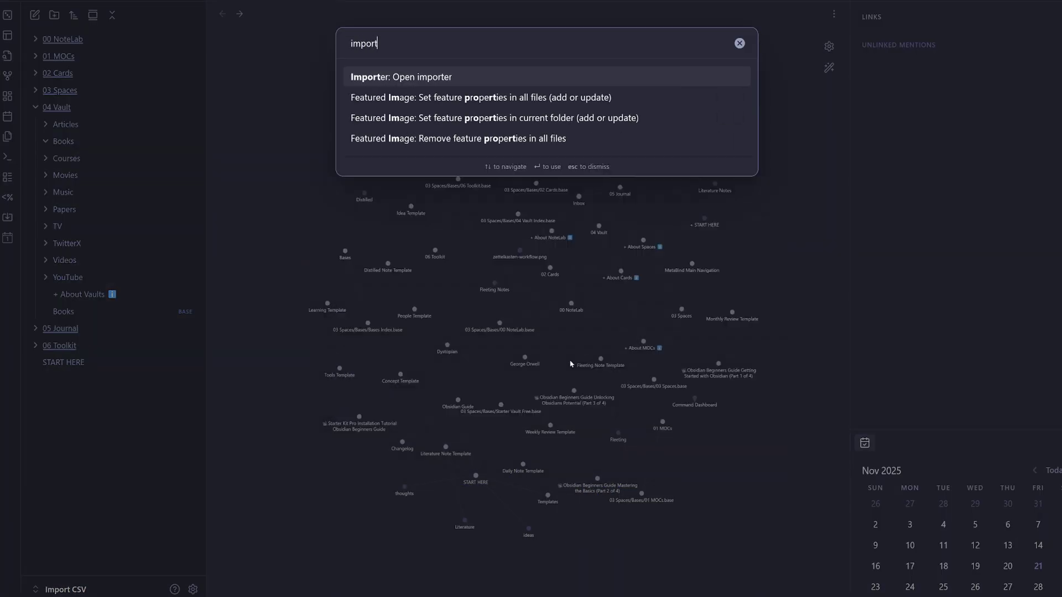
- Launch the importer and choose CSV (.csv) as the import format
{"action": "left_click", "coordinate": [443, 83]}
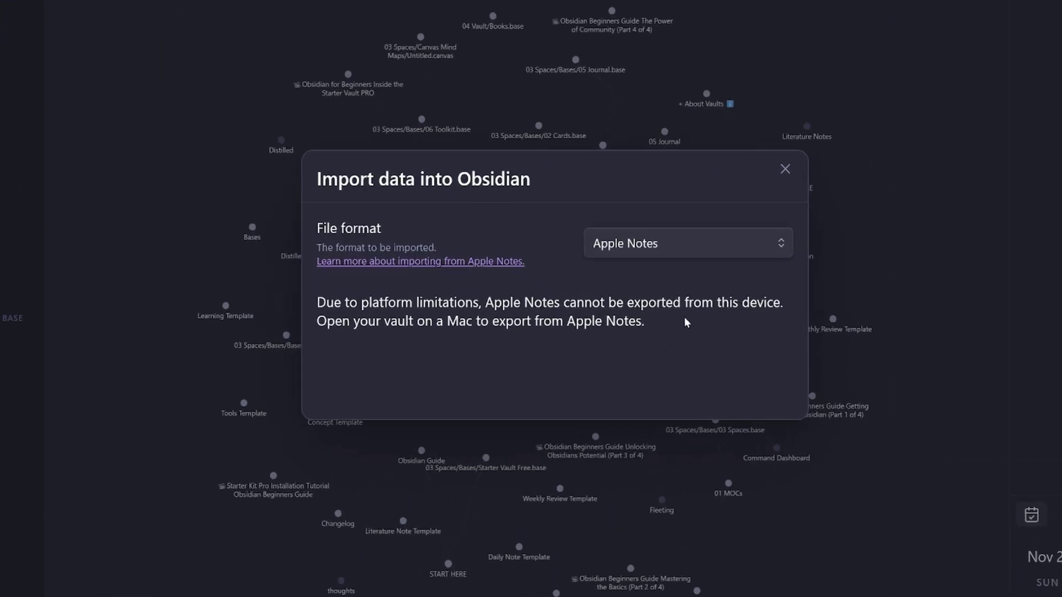
{"action": "left_click", "coordinate": [707, 246]}
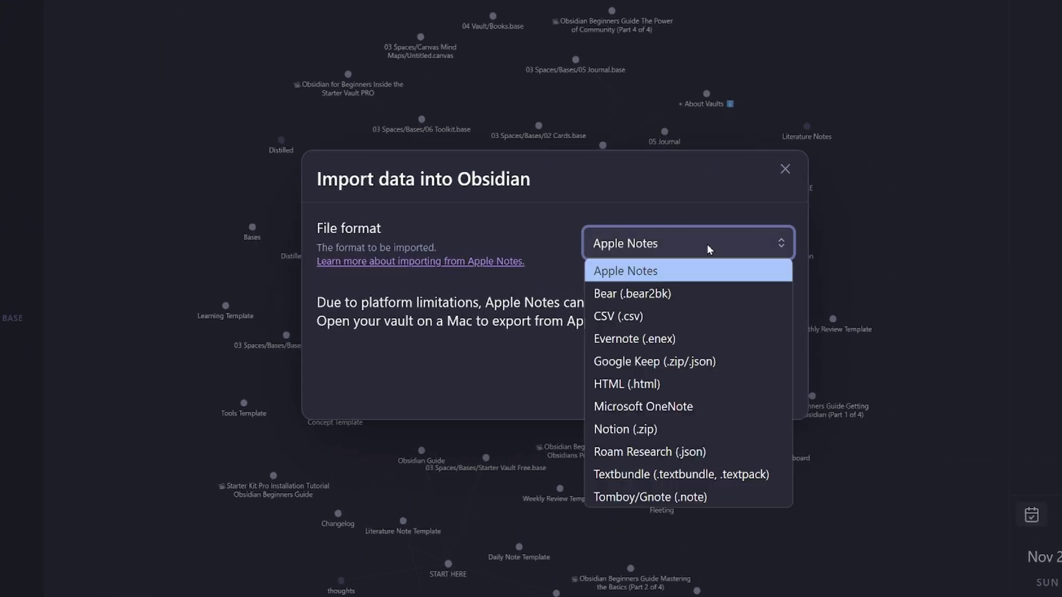
{"action": "left_click", "coordinate": [675, 320]}
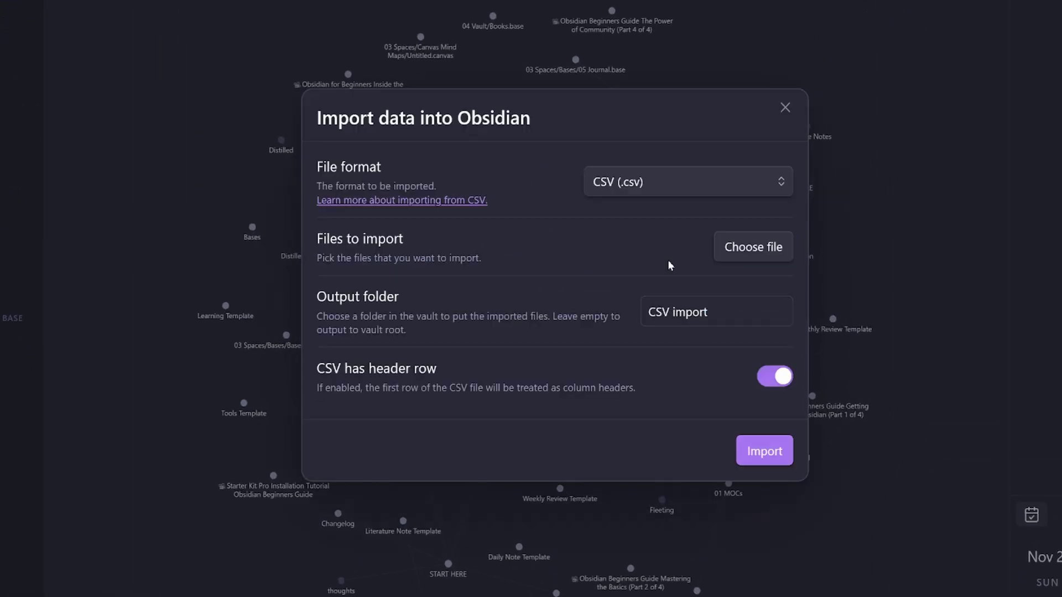
- Pick top_50_books.csv, set the output folder to 04 Vault/Books, and continue to mapping
{"action": "left_click", "coordinate": [742, 250]}
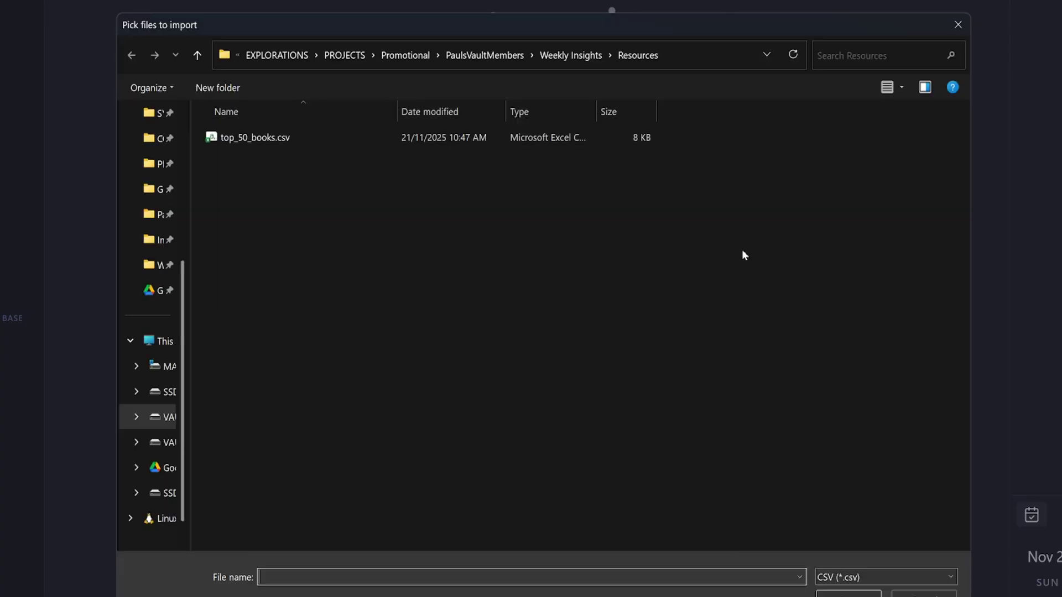
{"action": "double_click", "coordinate": [256, 139]}
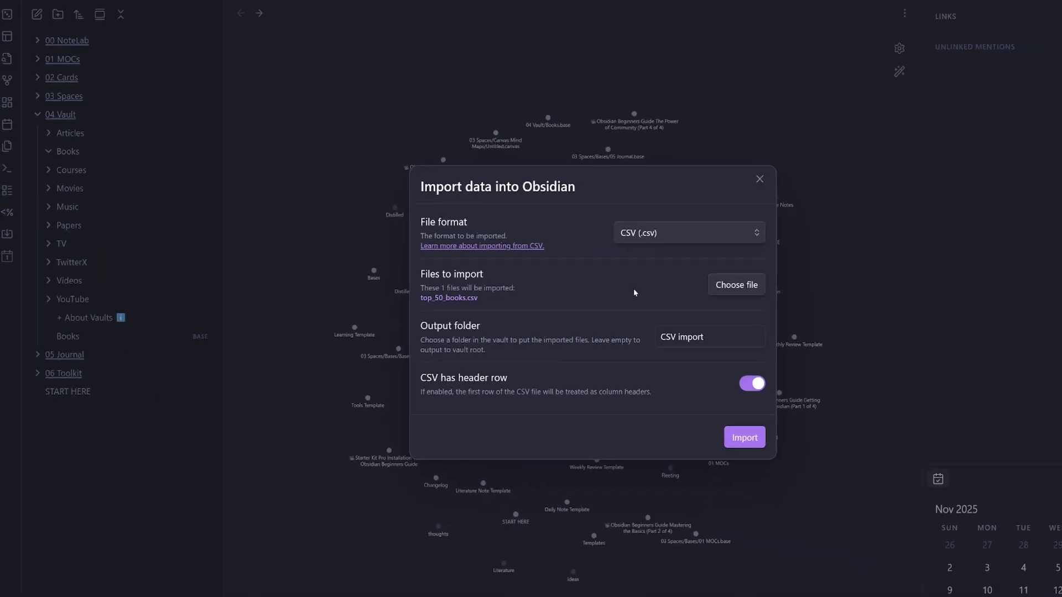
{"action": "triple_click", "coordinate": [709, 337]}
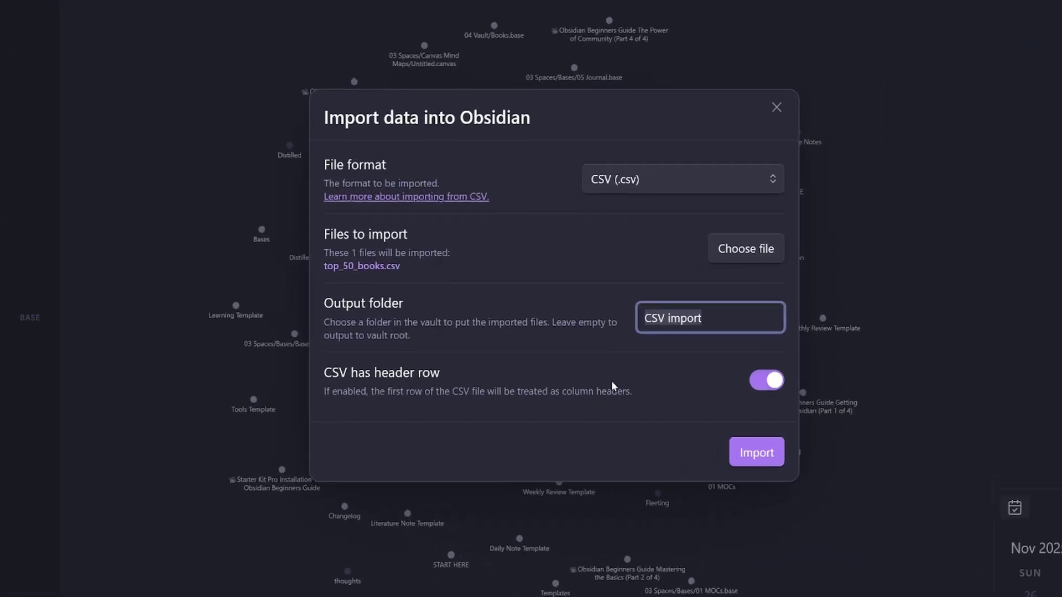
{"action": "type", "text": "04 Vault/Books"}
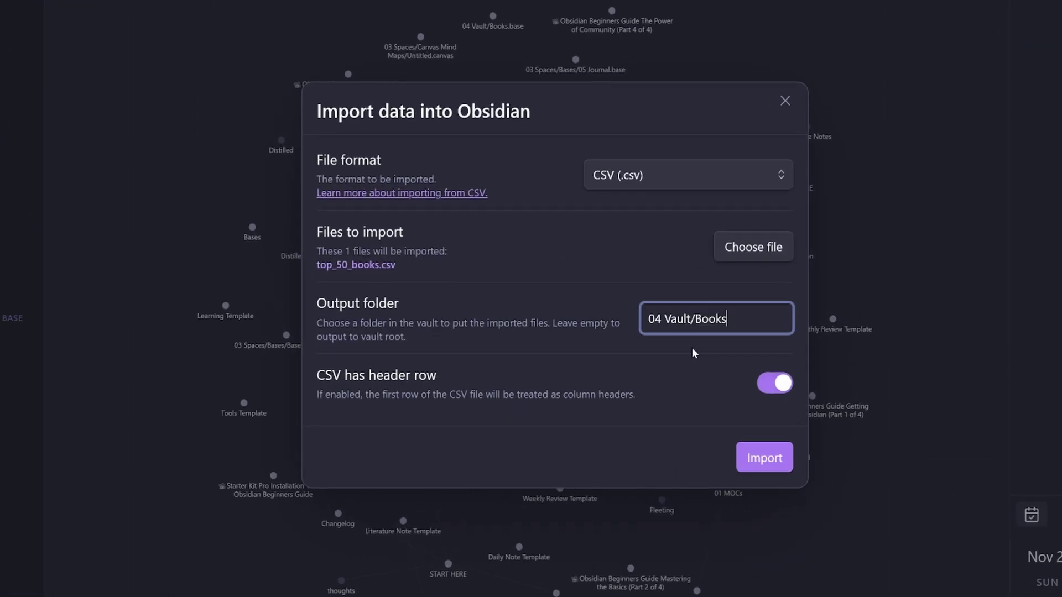
{"action": "left_click", "coordinate": [763, 459]}
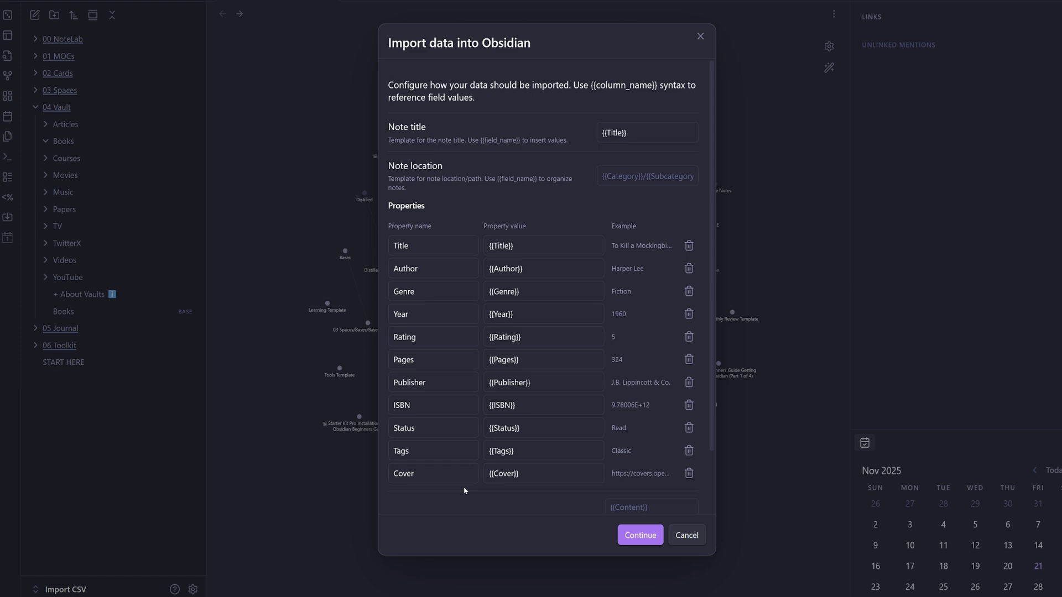
- Wrap the Author and Genre mapping values in [[ ]] so they become links, then start the import
{"action": "left_click", "coordinate": [554, 273]}
{"action": "type", "text": "]]"}
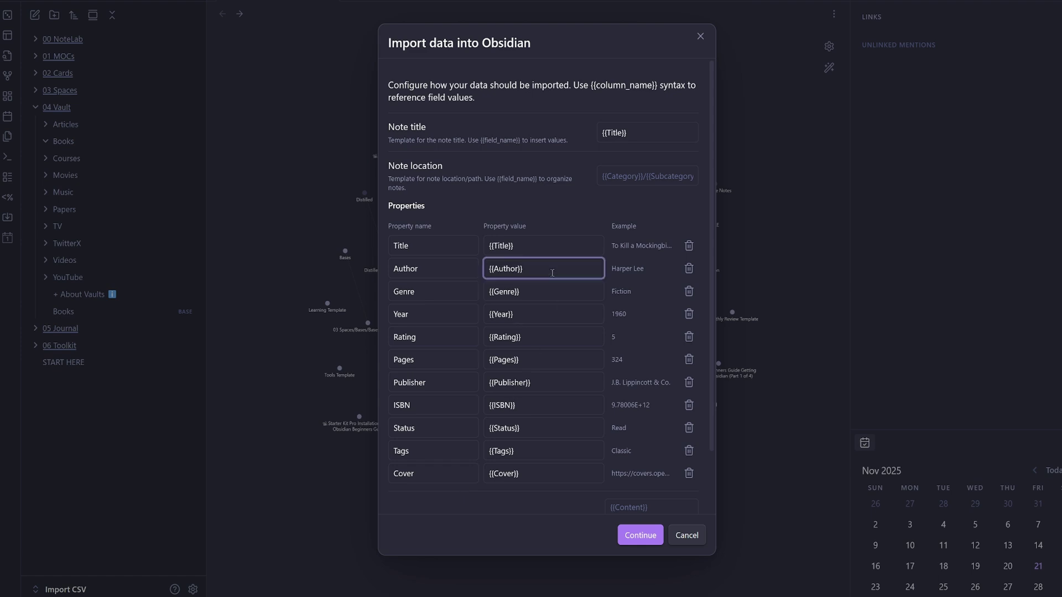
{"action": "left_click", "coordinate": [486, 268]}
{"action": "type", "text": "[["}
{"action": "left_click", "coordinate": [544, 290]}
{"action": "type", "text": "]]"}
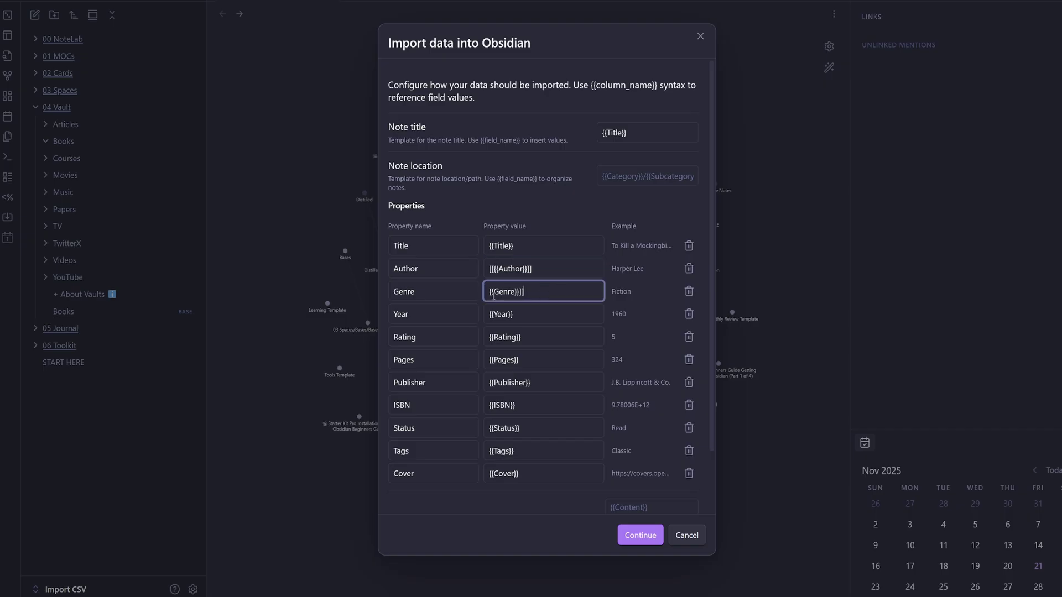
{"action": "key", "text": "Home"}
{"action": "type", "text": "[["}
{"action": "left_click", "coordinate": [548, 322]}
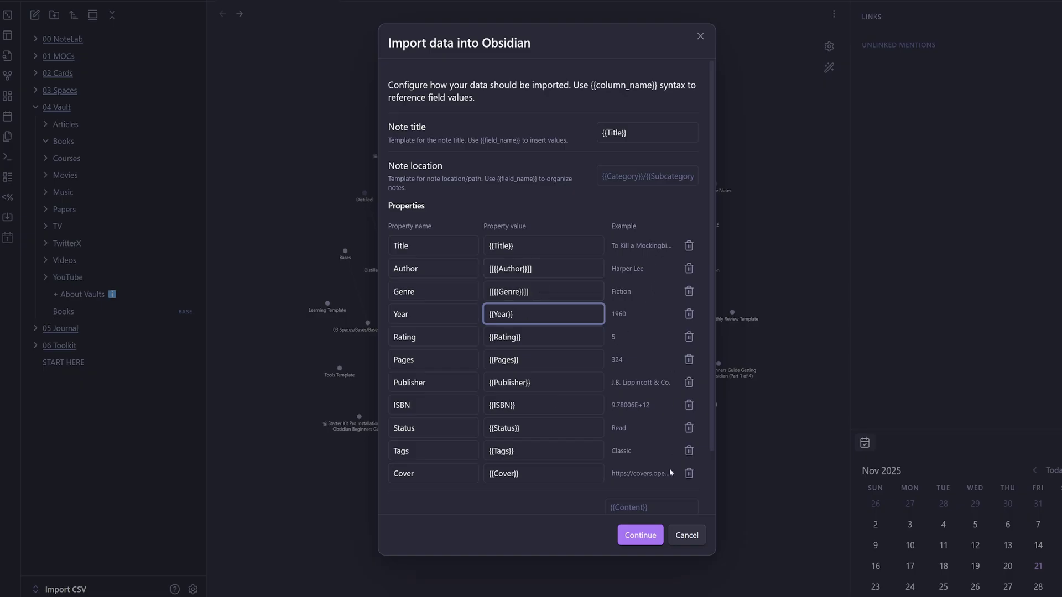
{"action": "left_click", "coordinate": [649, 540]}
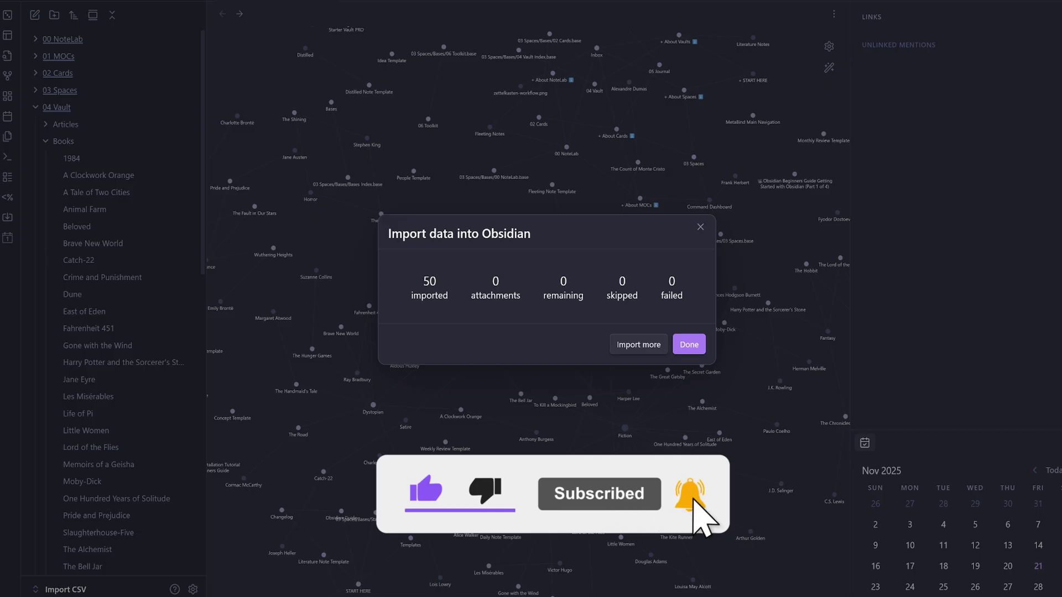
- Dismiss the import summary and open the imported 1984 note
{"action": "left_click", "coordinate": [688, 344]}
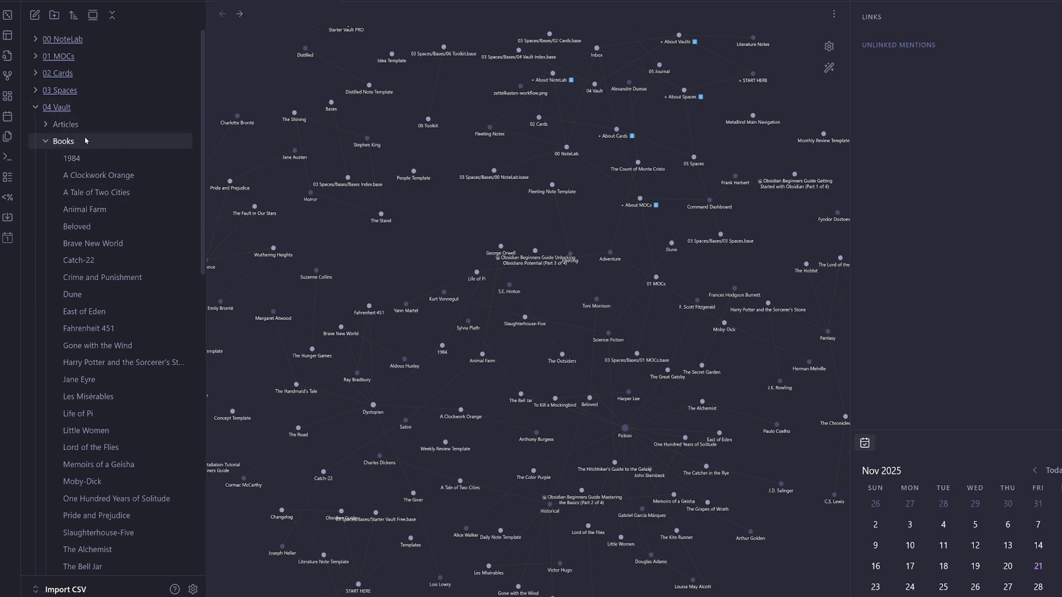
{"action": "left_click", "coordinate": [120, 157]}
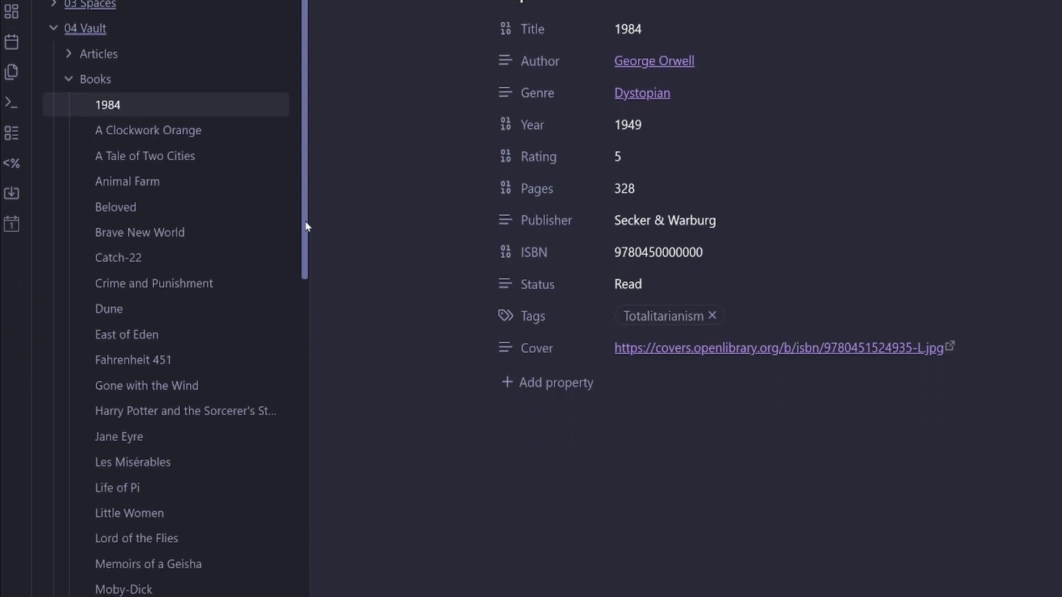
{"action": "left_click_drag", "start_coordinate": [306, 85], "coordinate": [315, 542]}
- Open the Books base full-width and duplicate its table view as a new view named Covers
{"action": "left_click", "coordinate": [106, 484]}
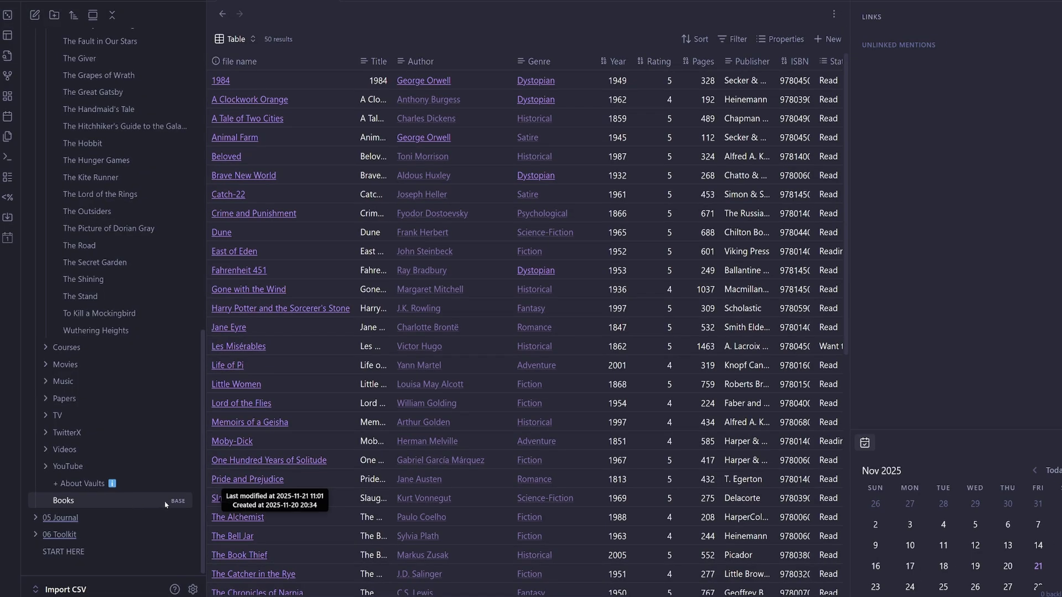
{"action": "left_click", "coordinate": [1050, 13]}
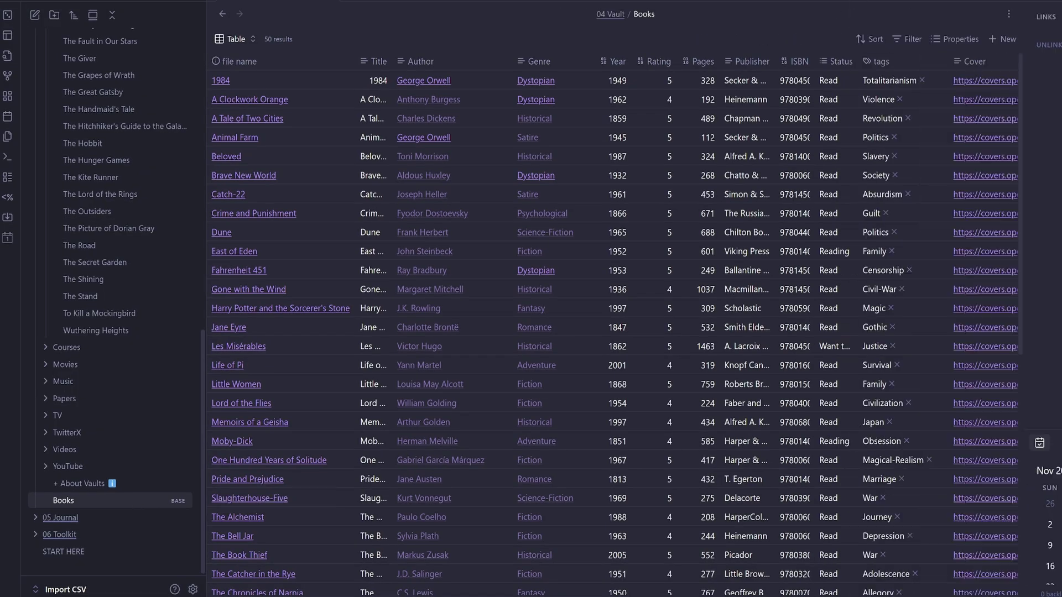
{"action": "left_click", "coordinate": [7, 14]}
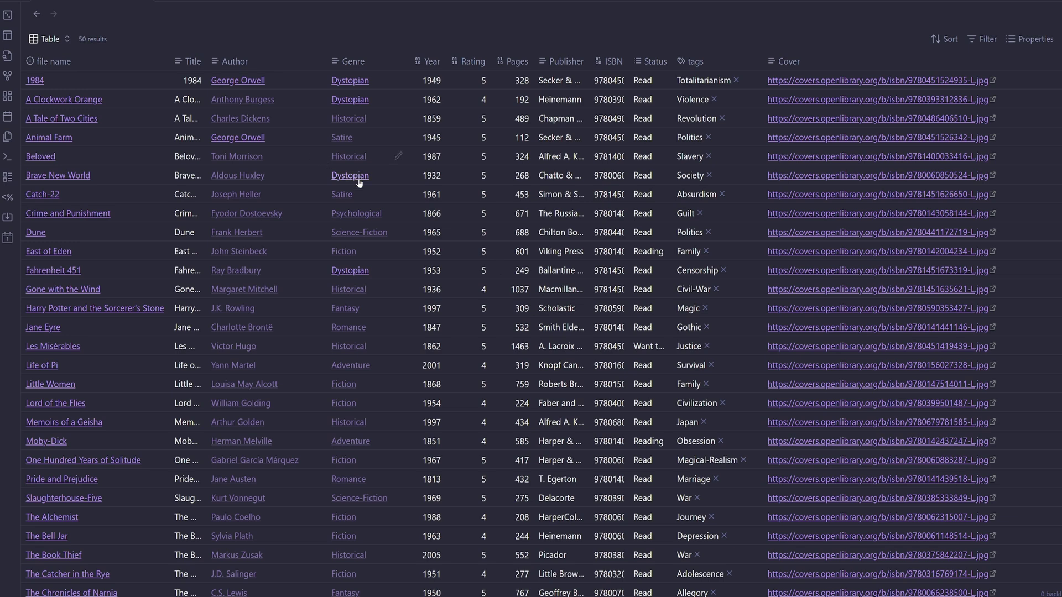
{"action": "left_click", "coordinate": [69, 38]}
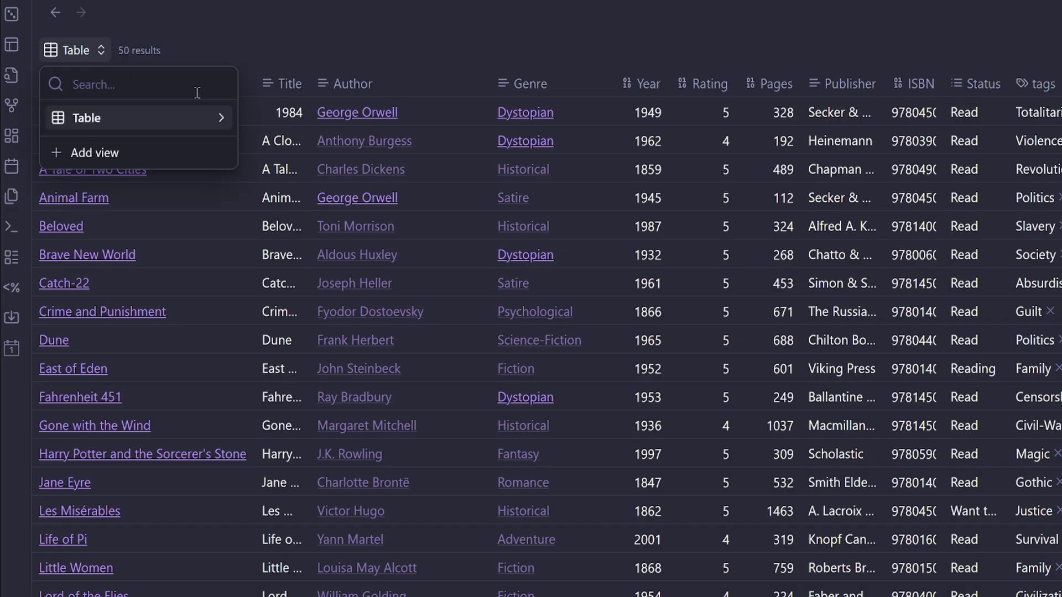
{"action": "left_click", "coordinate": [222, 119]}
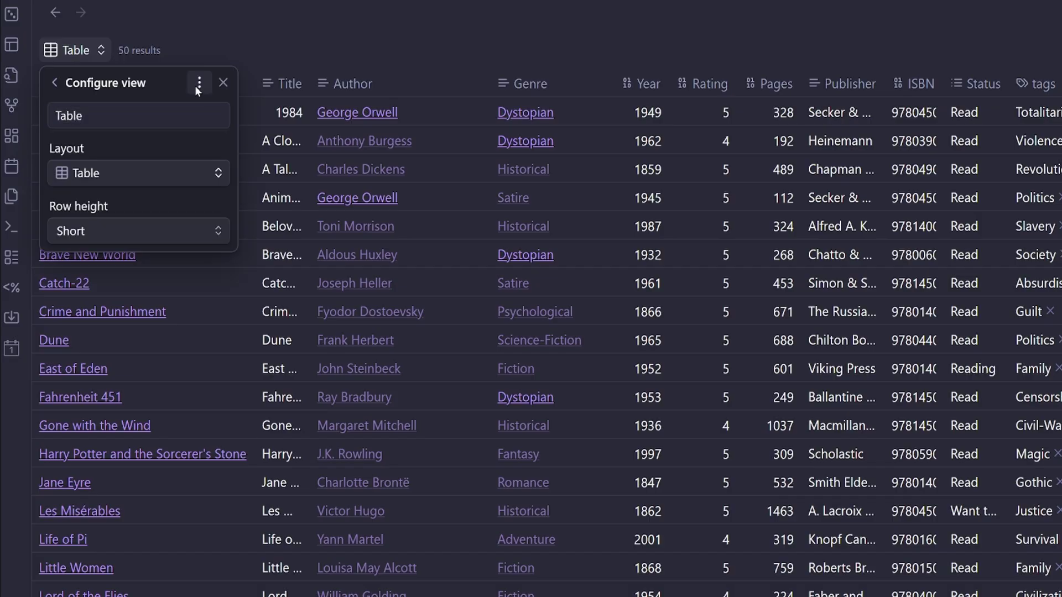
{"action": "left_click", "coordinate": [196, 84]}
{"action": "left_click", "coordinate": [251, 126]}
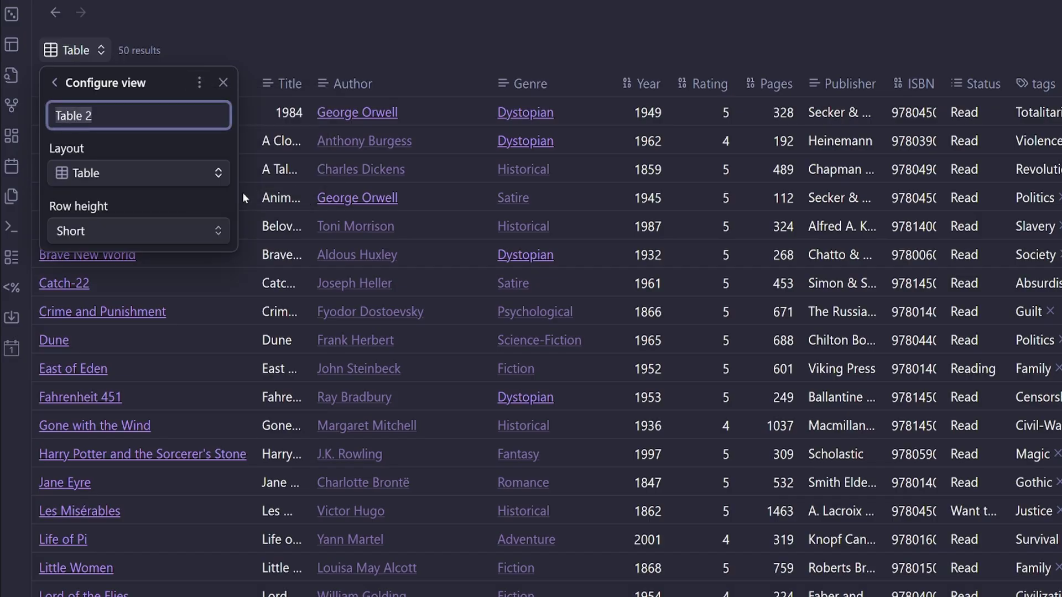
{"action": "type", "text": "Covers"}
{"action": "key", "text": "Return"}
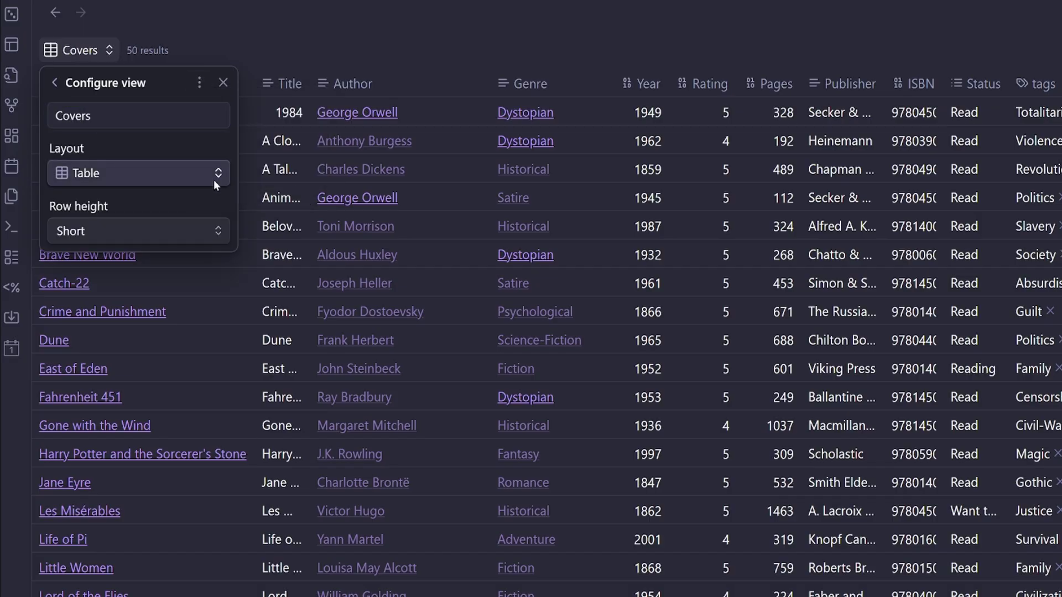
- Set the Covers view to the Cards layout with the Cover property as card image
{"action": "left_click", "coordinate": [133, 172]}
{"action": "left_click", "coordinate": [105, 272]}
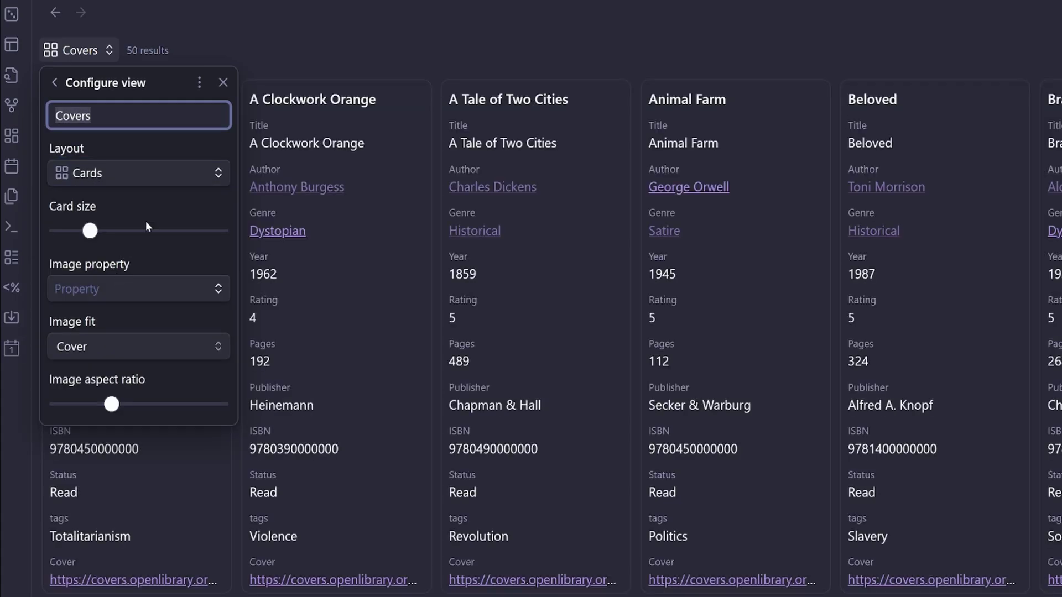
{"action": "left_click", "coordinate": [106, 297]}
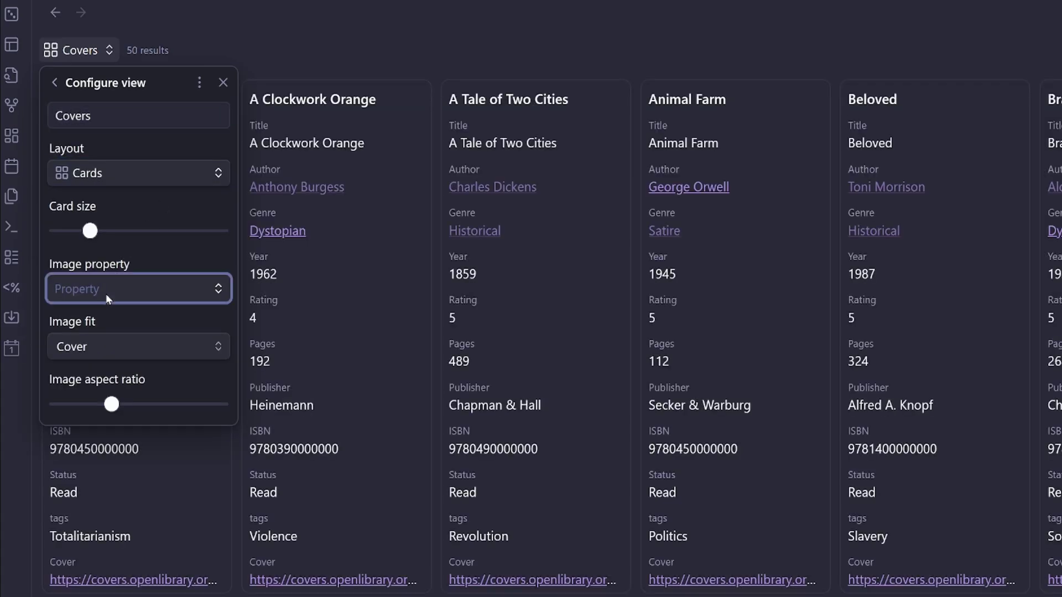
{"action": "type", "text": "cover"}
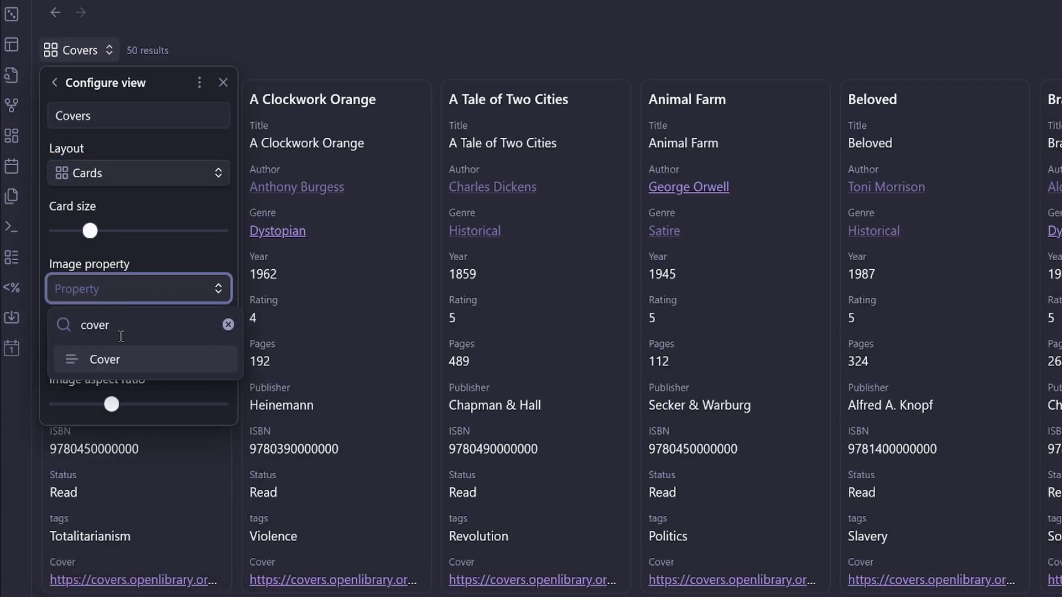
{"action": "left_click", "coordinate": [128, 368]}
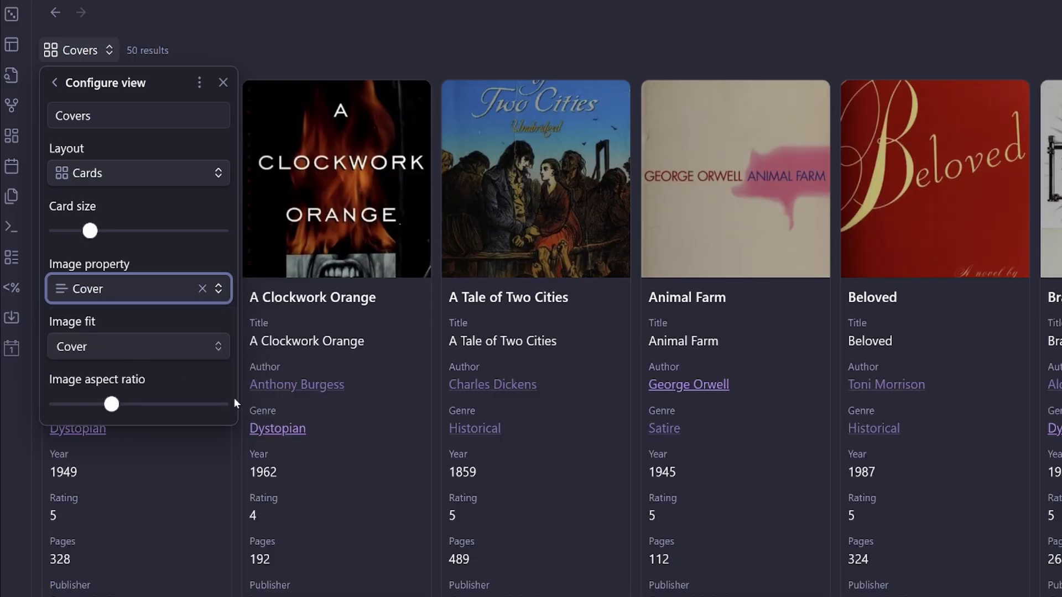
- Adjust the image height and card size sliders so more cards fit per row
{"action": "left_click_drag", "start_coordinate": [111, 404], "coordinate": [90, 404]}
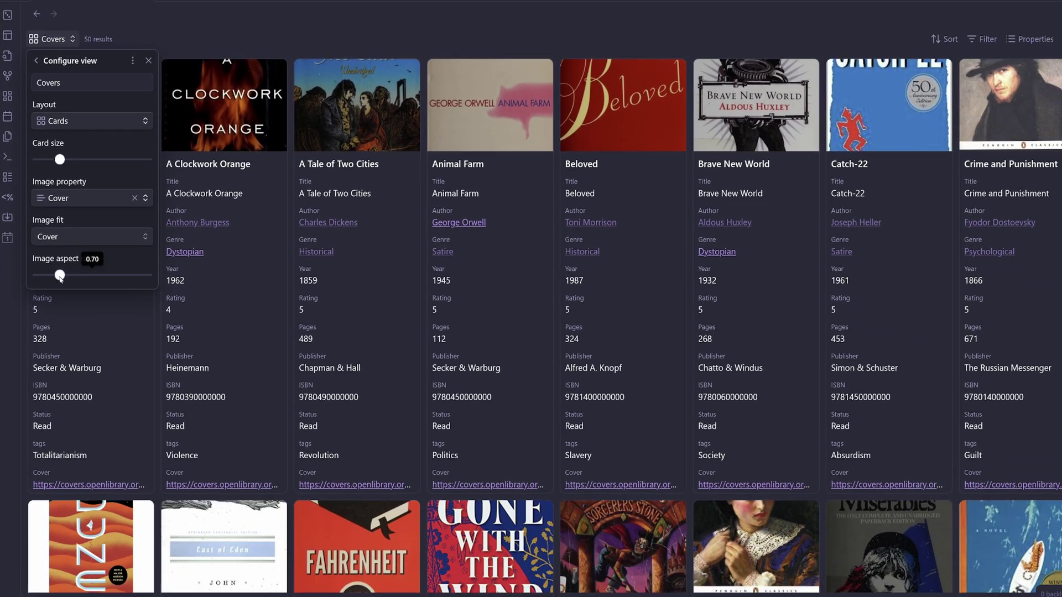
{"action": "left_click_drag", "start_coordinate": [60, 276], "coordinate": [74, 275]}
{"action": "left_click_drag", "start_coordinate": [60, 160], "coordinate": [58, 164]}
{"action": "left_click_drag", "start_coordinate": [74, 275], "coordinate": [100, 275]}
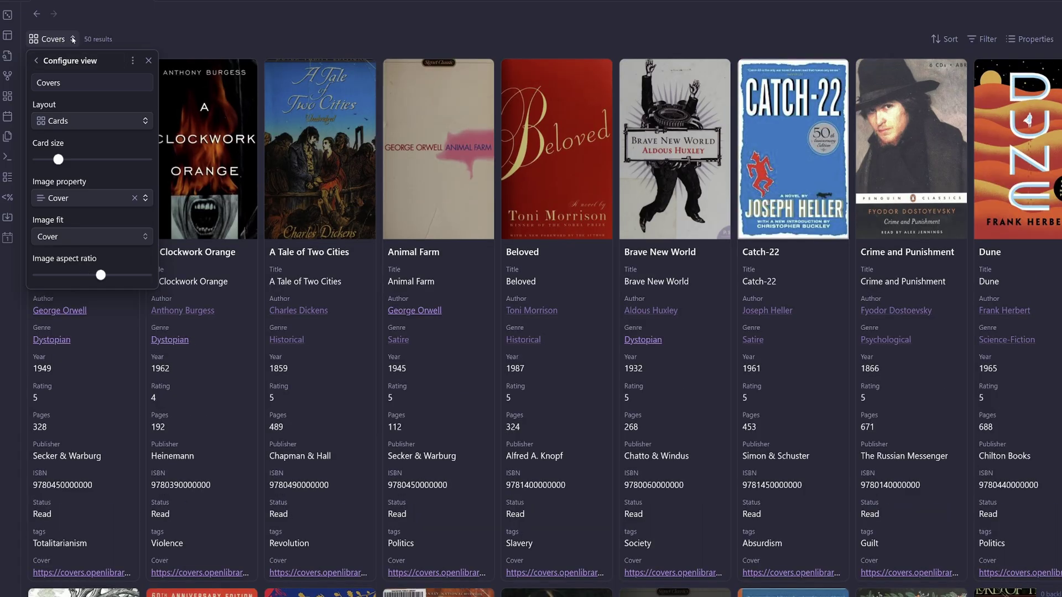
{"action": "key", "text": "Escape"}
- Hide Cover, Tags, Status, ISBN, Publisher, Pages, Rating, Year, Genre, Author and Title from the cards
{"action": "scroll", "coordinate": [696, 347], "scroll_direction": "down", "scroll_amount": 10}
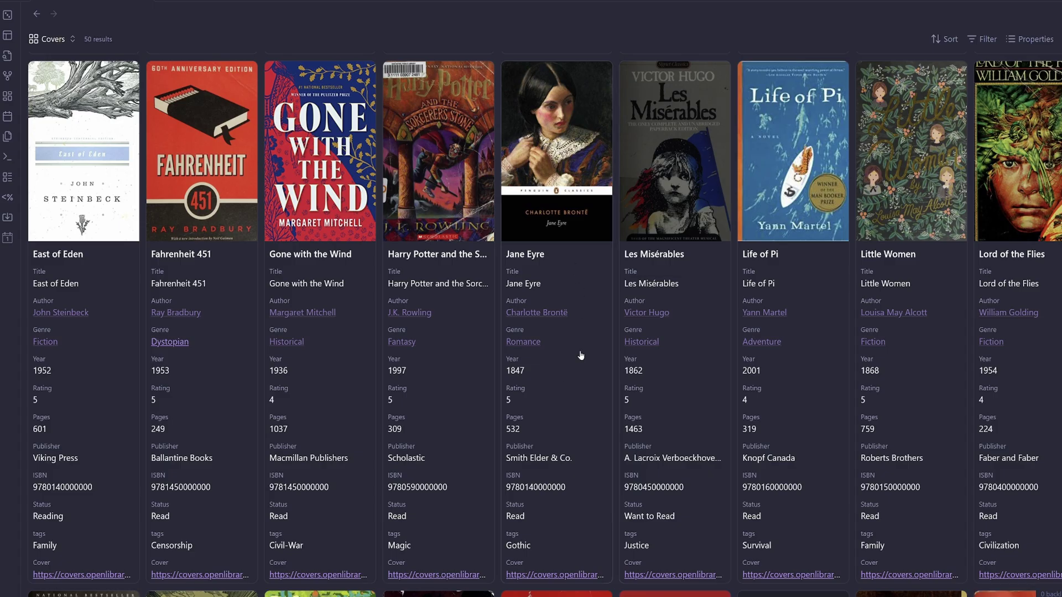
{"action": "scroll", "coordinate": [581, 357], "scroll_direction": "down", "scroll_amount": 1}
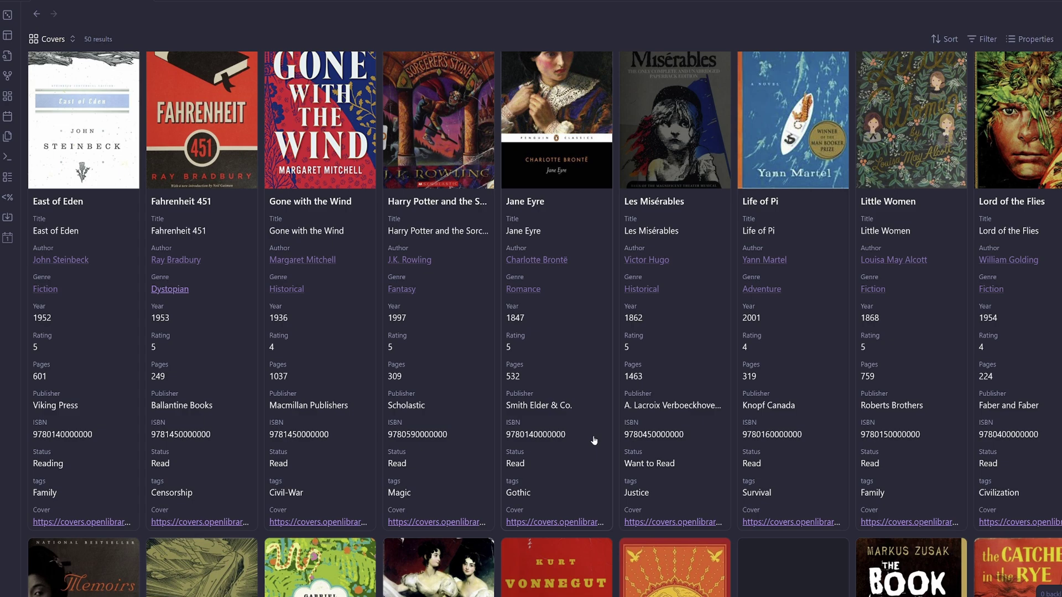
{"action": "scroll", "coordinate": [594, 439], "scroll_direction": "down", "scroll_amount": 15}
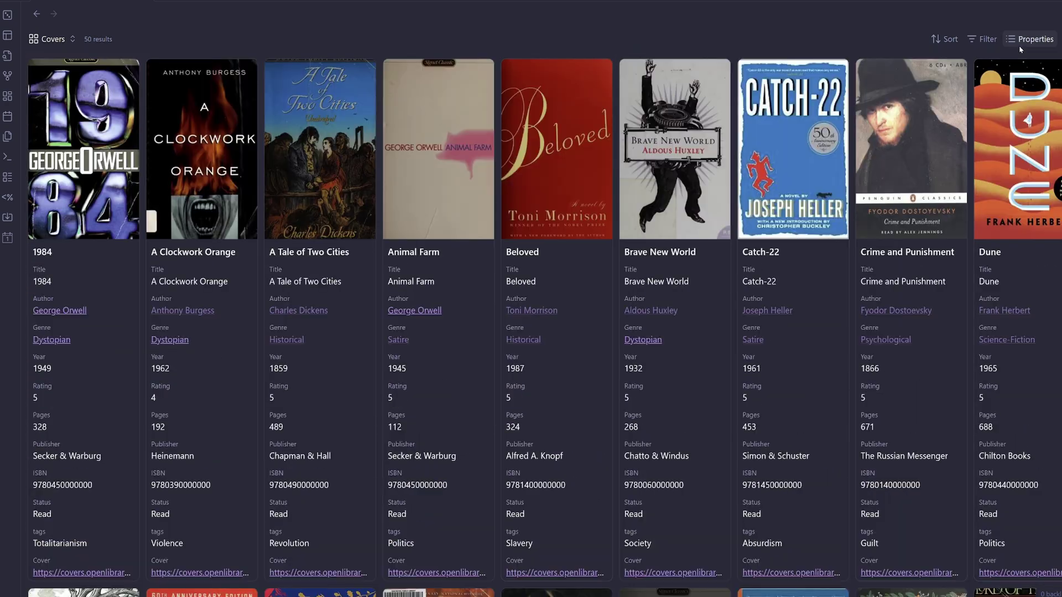
{"action": "left_click", "coordinate": [1021, 44]}
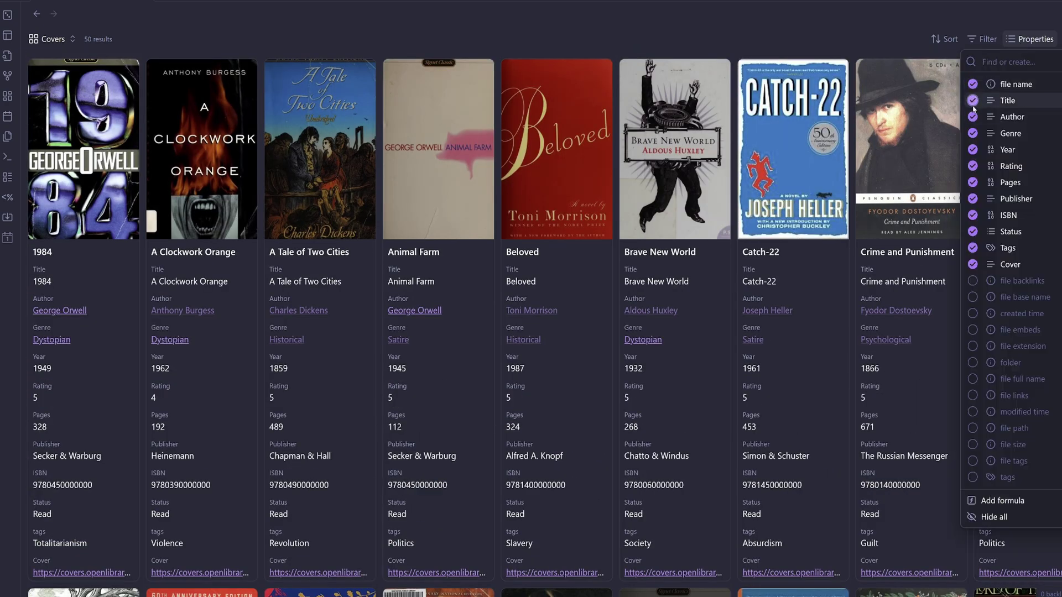
{"action": "left_click", "coordinate": [972, 264]}
{"action": "left_click", "coordinate": [973, 248]}
{"action": "left_click", "coordinate": [972, 231]}
{"action": "left_click", "coordinate": [972, 215]}
{"action": "left_click", "coordinate": [972, 198]}
{"action": "left_click", "coordinate": [973, 183]}
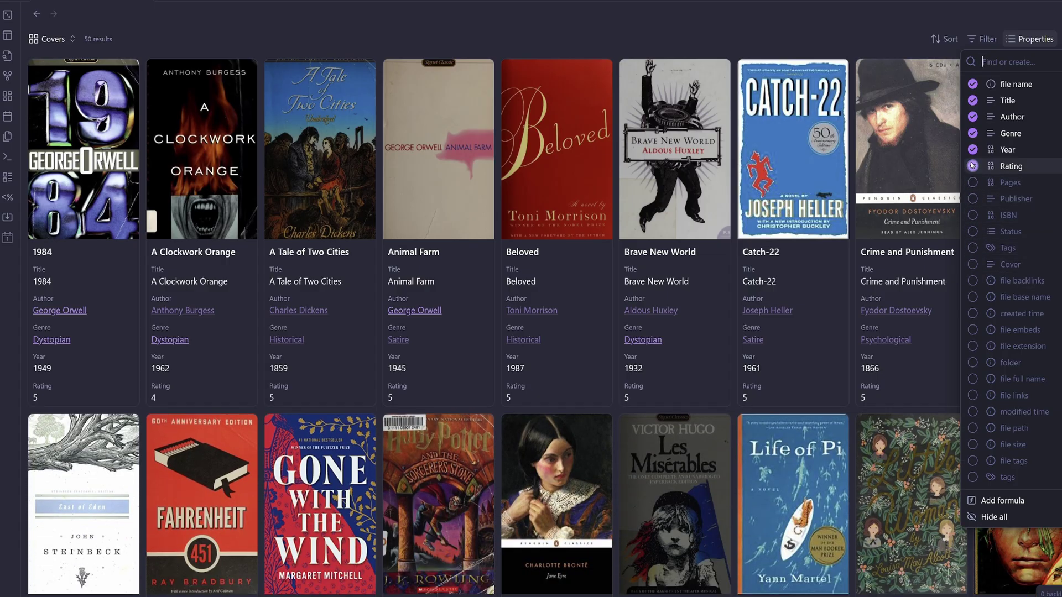
{"action": "left_click", "coordinate": [973, 166]}
{"action": "left_click", "coordinate": [972, 149]}
{"action": "left_click", "coordinate": [973, 133]}
{"action": "left_click", "coordinate": [972, 117]}
{"action": "left_click", "coordinate": [973, 102]}
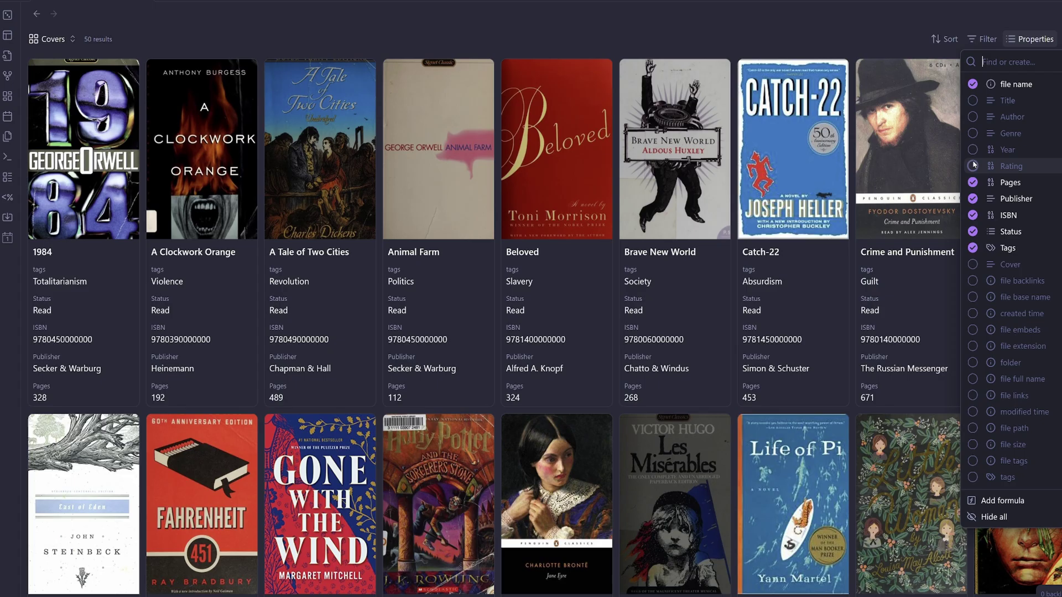
{"action": "key", "text": "Escape"}
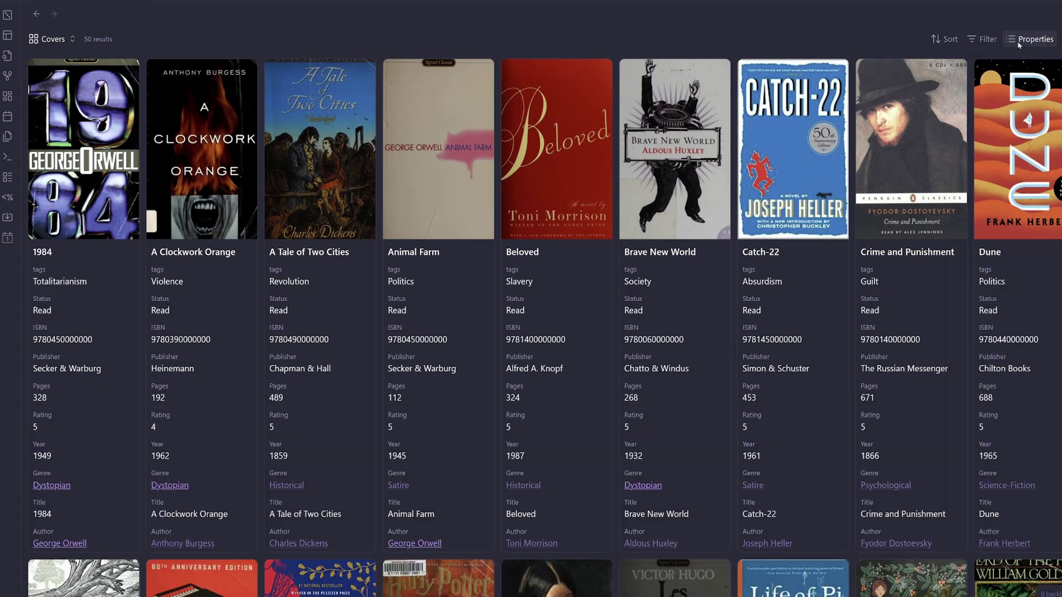
{"action": "left_click", "coordinate": [54, 41]}
- Switch back to the Table view and group its rows by Genre, then change the grouping to Author
{"action": "left_click", "coordinate": [58, 84]}
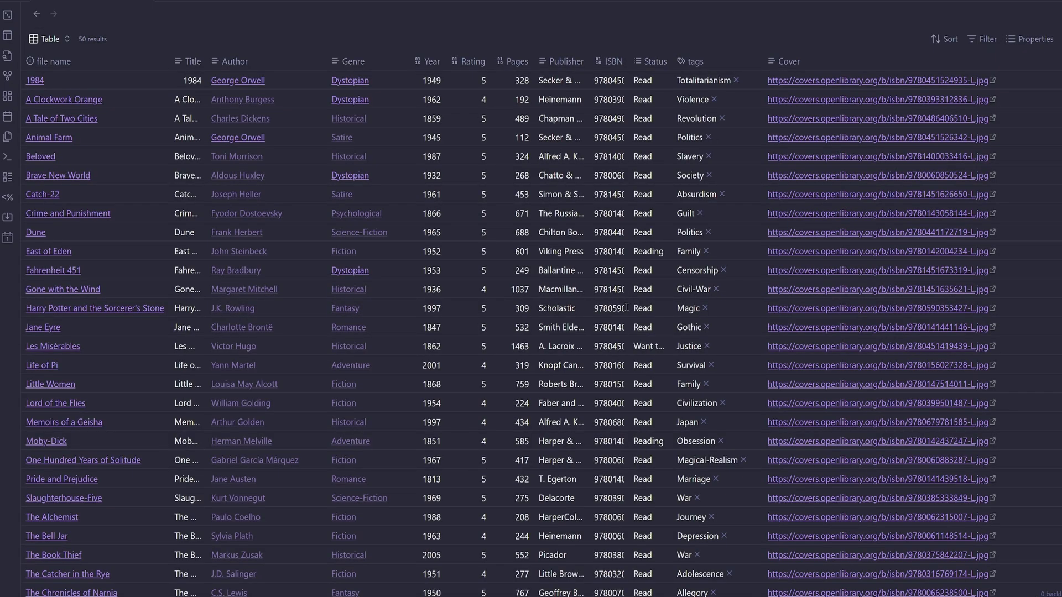
{"action": "left_click", "coordinate": [945, 38]}
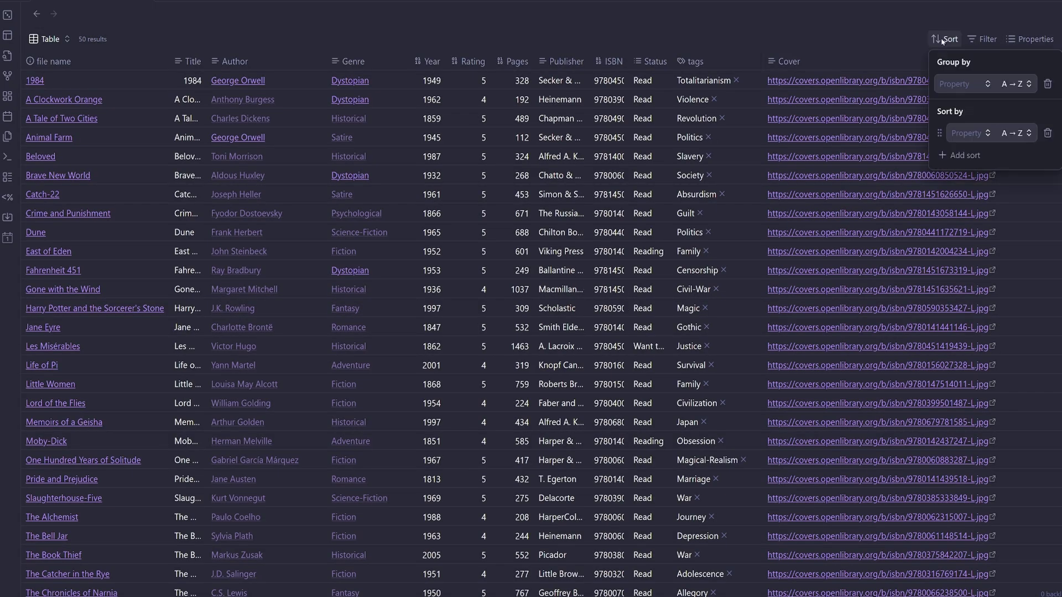
{"action": "left_click", "coordinate": [967, 81]}
{"action": "type", "text": "genre"}
{"action": "key", "text": "Return"}
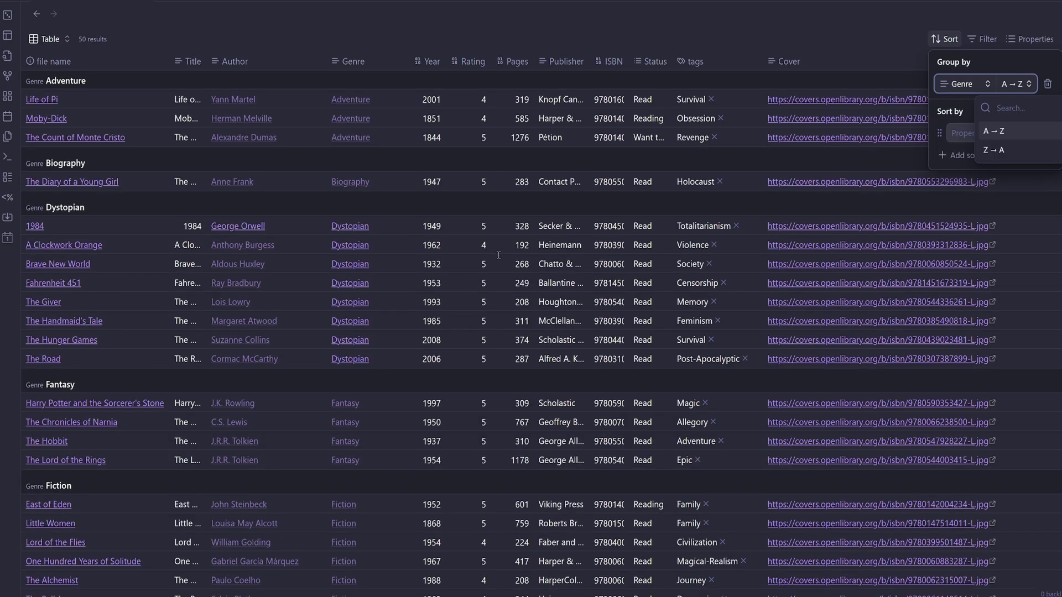
{"action": "type", "text": "author"}
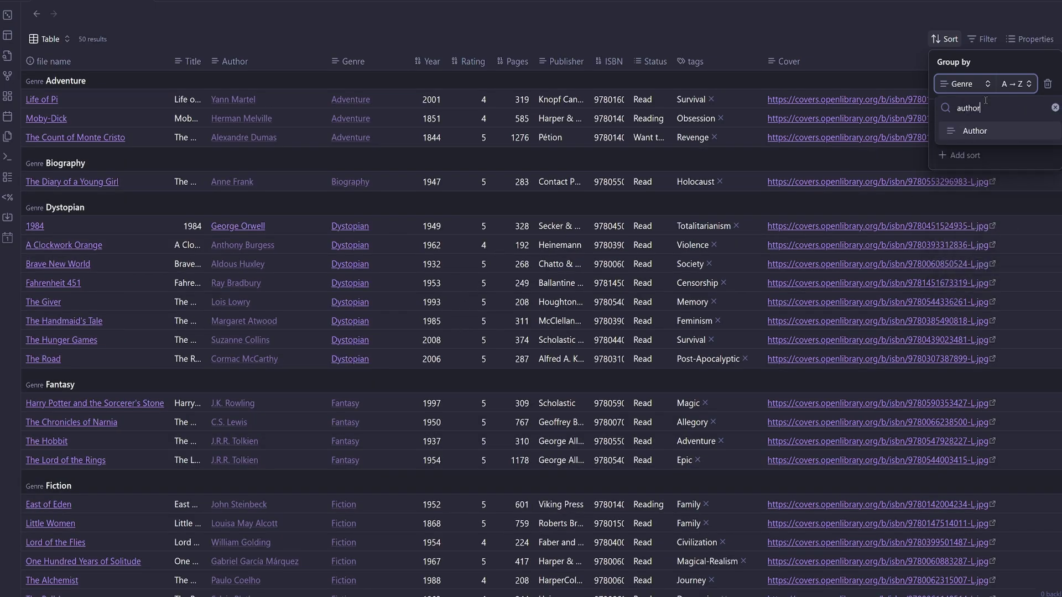
{"action": "left_click", "coordinate": [978, 132]}
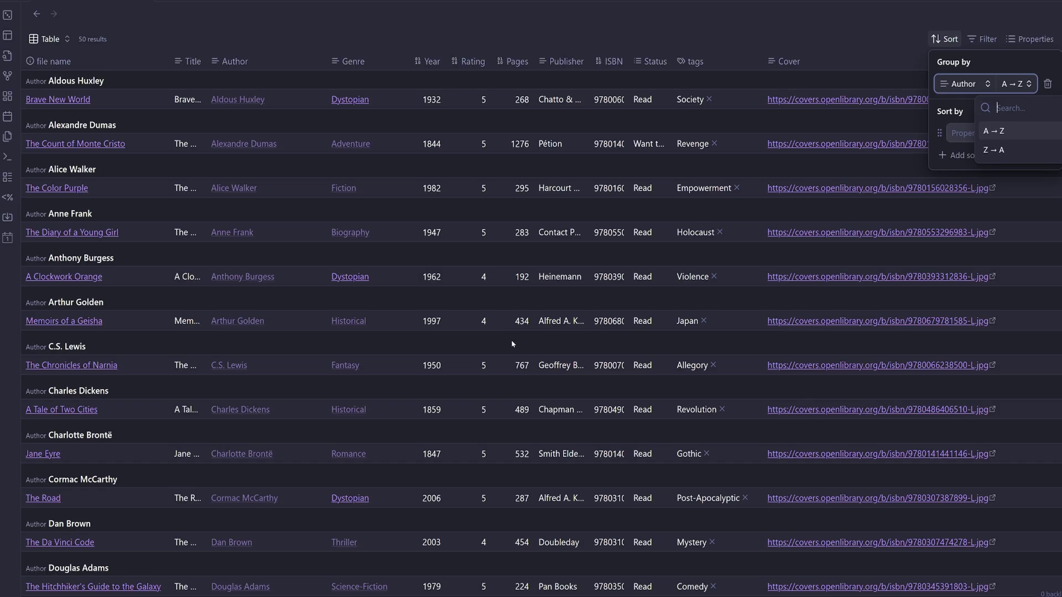
{"action": "left_click", "coordinate": [1007, 66]}
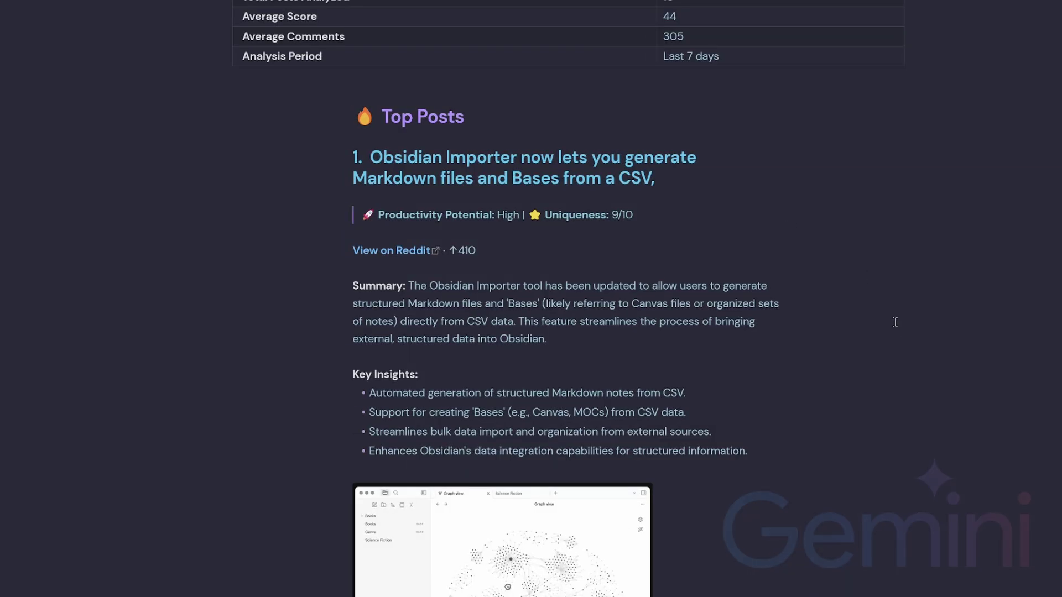
- Scroll down through the Reddit analysis note
{"action": "scroll", "coordinate": [898, 360], "scroll_direction": "down", "scroll_amount": 5}
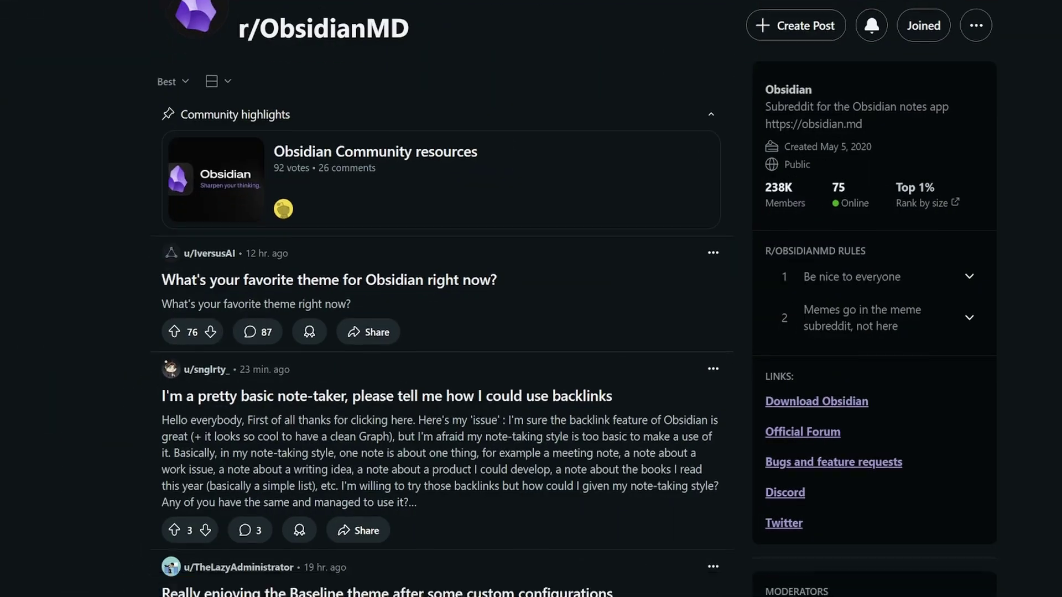
- Download the full Weekly Reddit Analysis – 11/18/2025 report via DOWNLOAD under Source Link
{"action": "scroll", "coordinate": [442, 332], "scroll_direction": "down", "scroll_amount": 4}
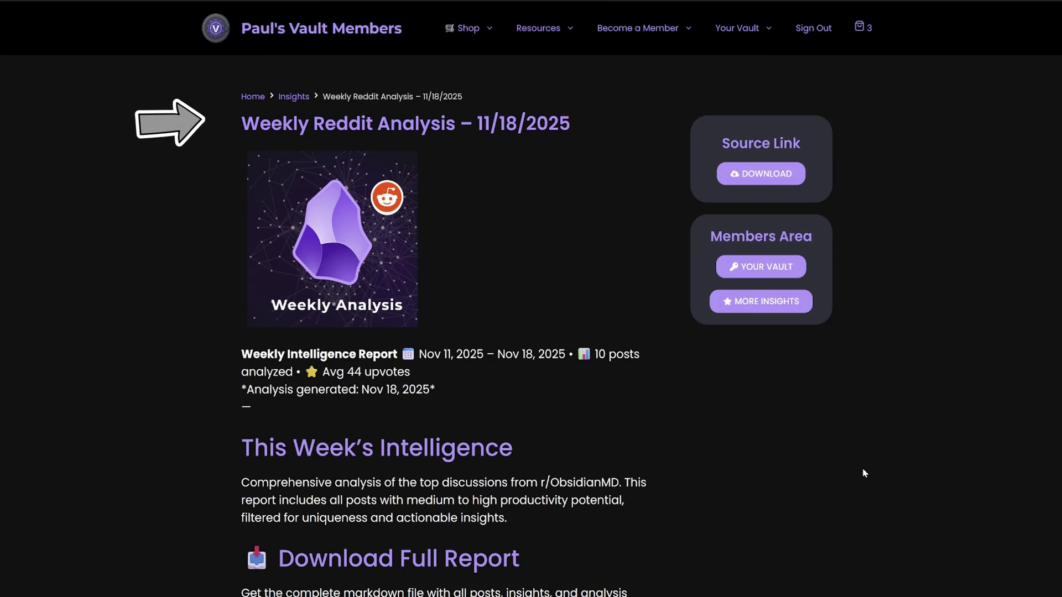
{"action": "left_click", "coordinate": [776, 185]}
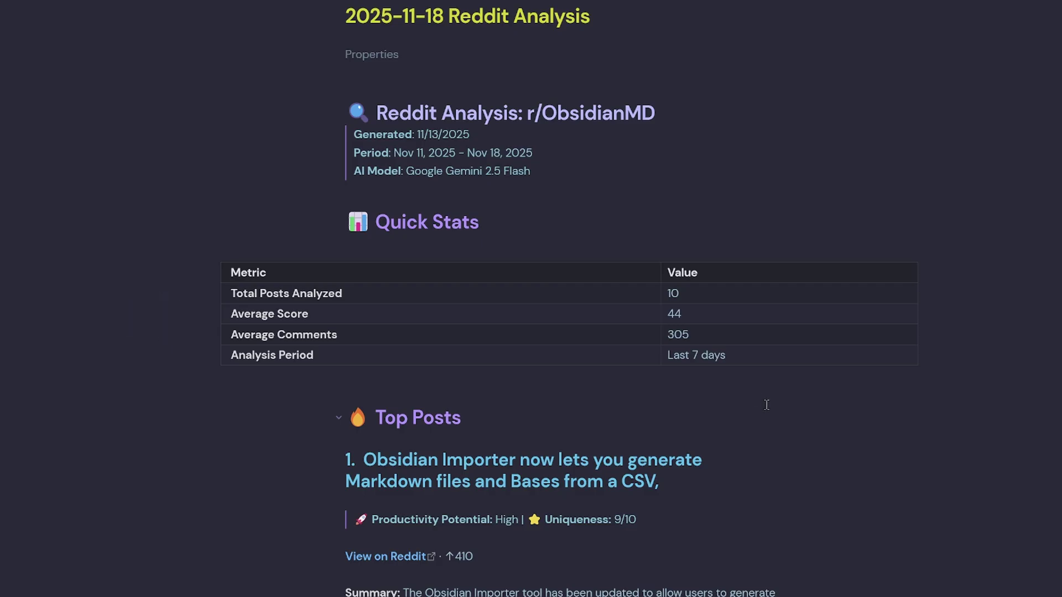
- Scroll the 2025-11-18 Reddit Analysis note through its Quick Stats and Top Posts
{"action": "scroll", "coordinate": [767, 402], "scroll_direction": "down", "scroll_amount": 4}
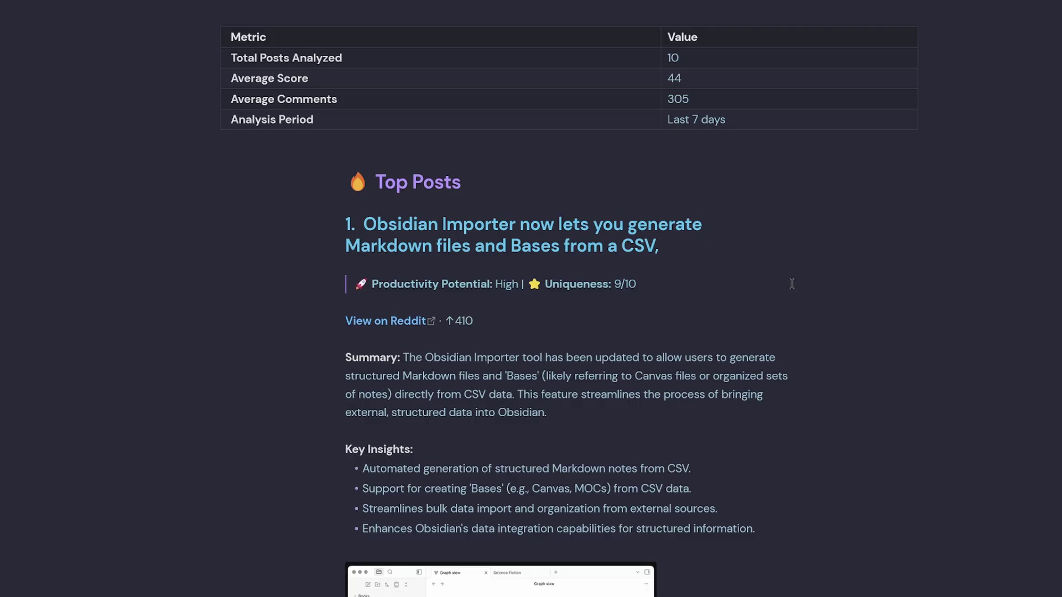
{"action": "scroll", "coordinate": [792, 284], "scroll_direction": "down", "scroll_amount": 10}
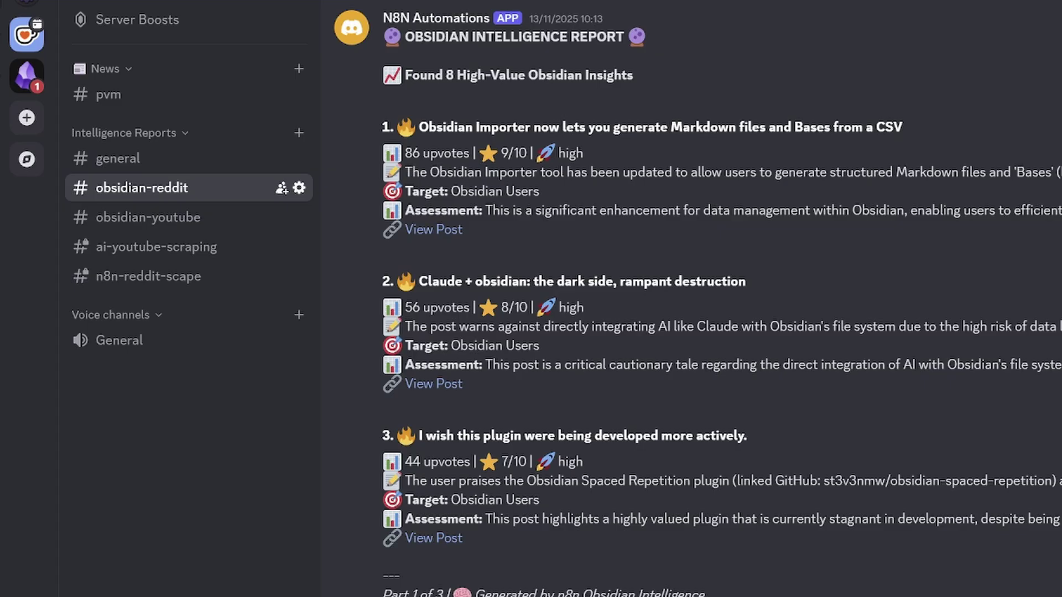
{"action": "left_click_drag", "start_coordinate": [419, 128], "coordinate": [953, 133]}
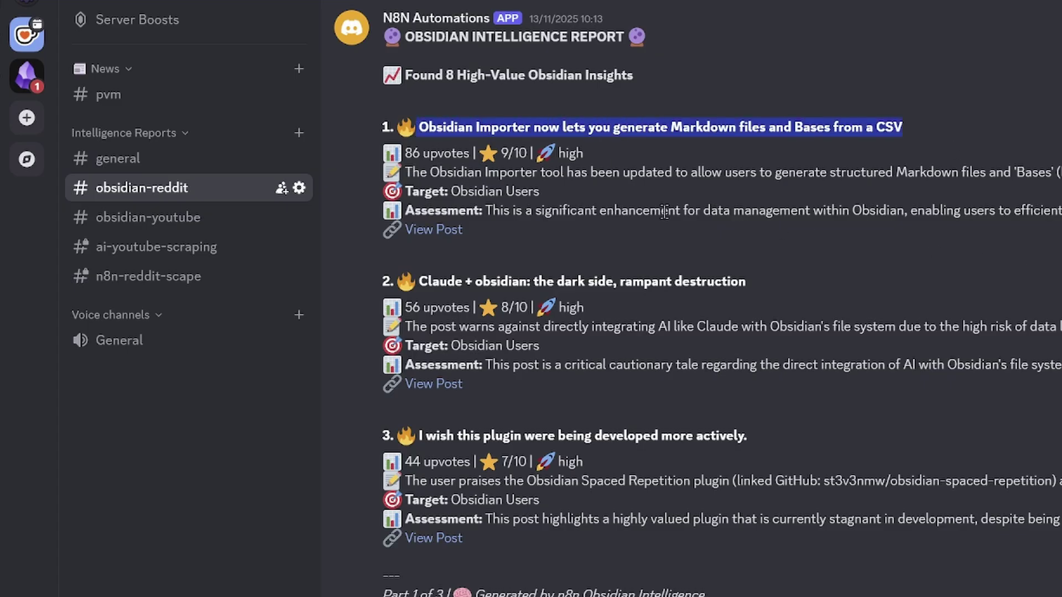
{"action": "key", "text": "Escape"}
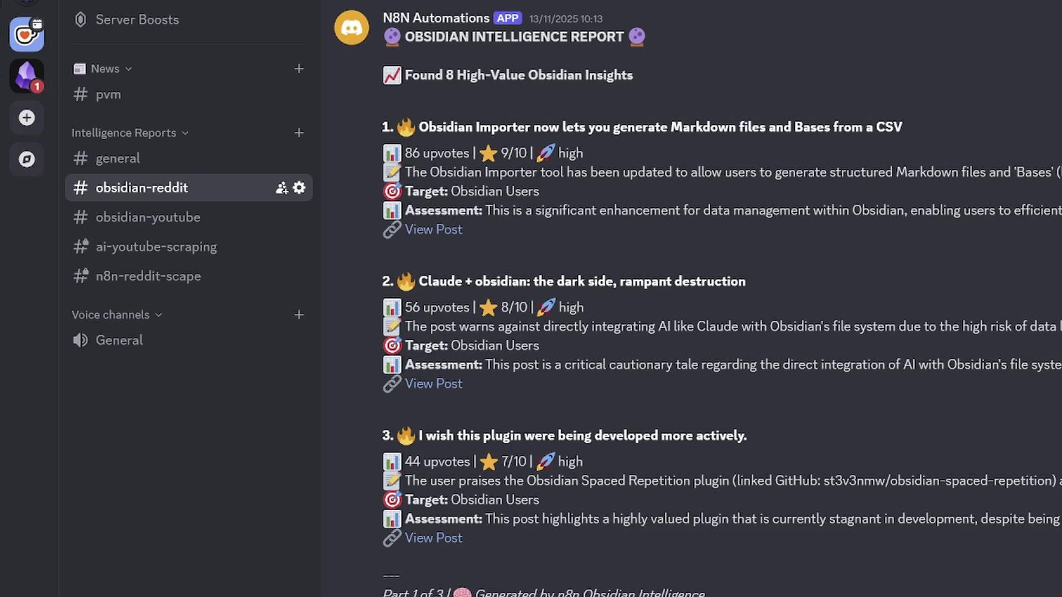